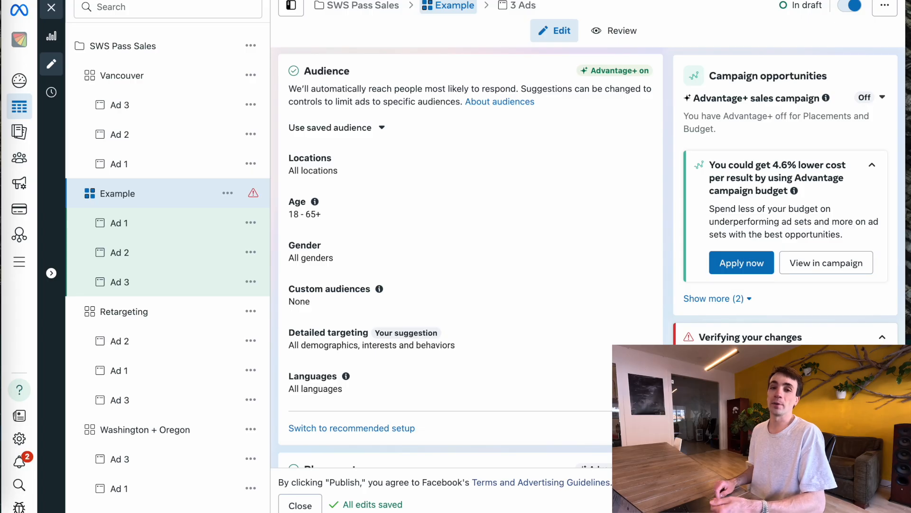
Add the United States as an included location for the Example ad set's audience.
{"action": "scroll", "coordinate": [457, 133], "scroll_direction": "down", "scroll_amount": 1}
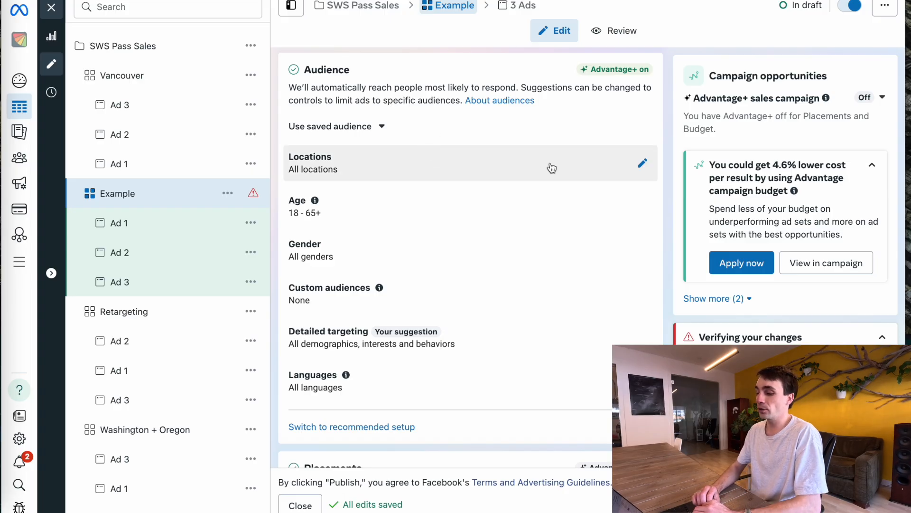
{"action": "left_click", "coordinate": [643, 163]}
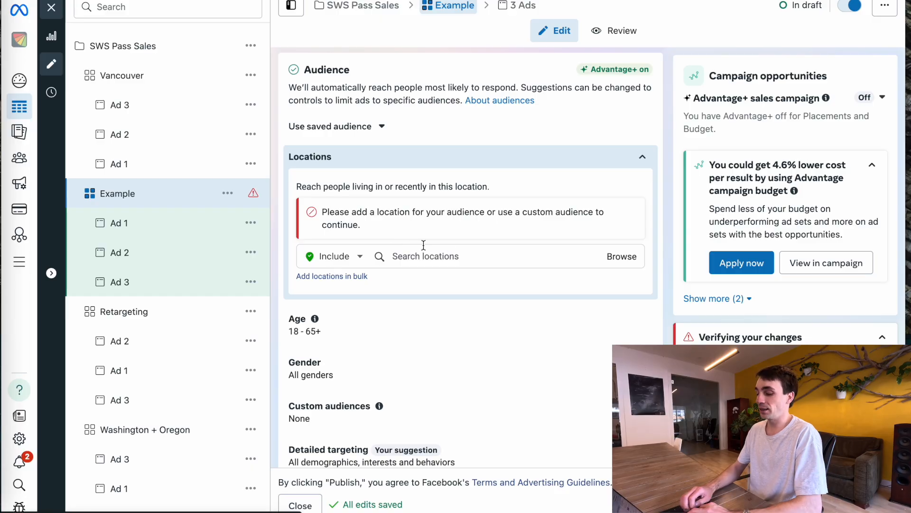
{"action": "left_click", "coordinate": [446, 256]}
{"action": "type", "text": "united"}
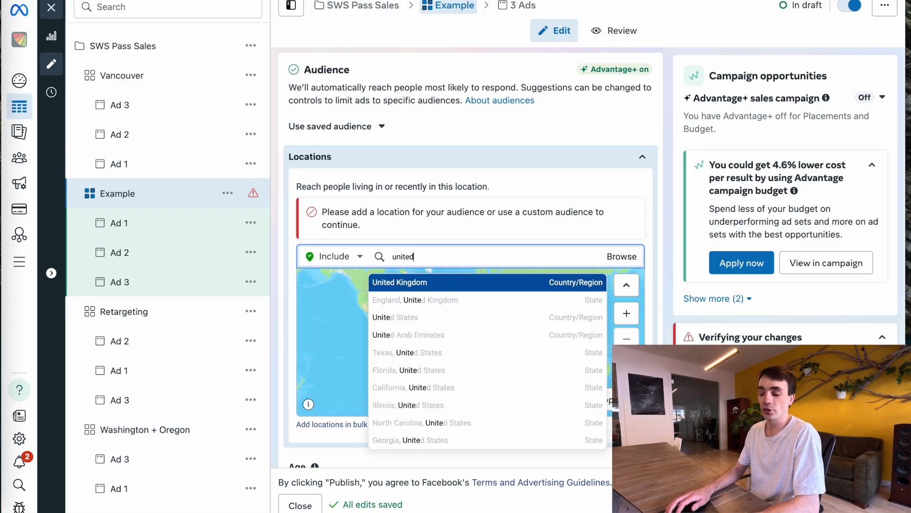
{"action": "type", "text": " states"}
{"action": "left_click", "coordinate": [435, 283]}
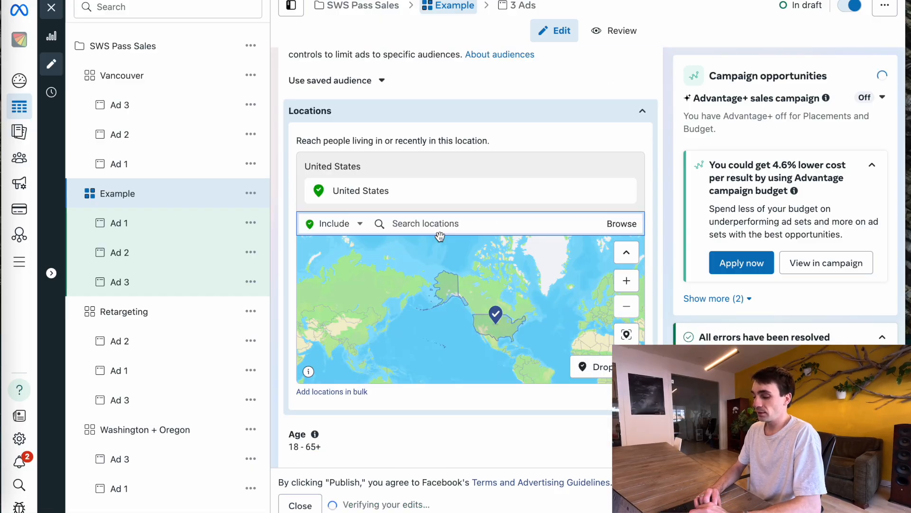
{"action": "scroll", "coordinate": [522, 163], "scroll_direction": "down", "scroll_amount": 5}
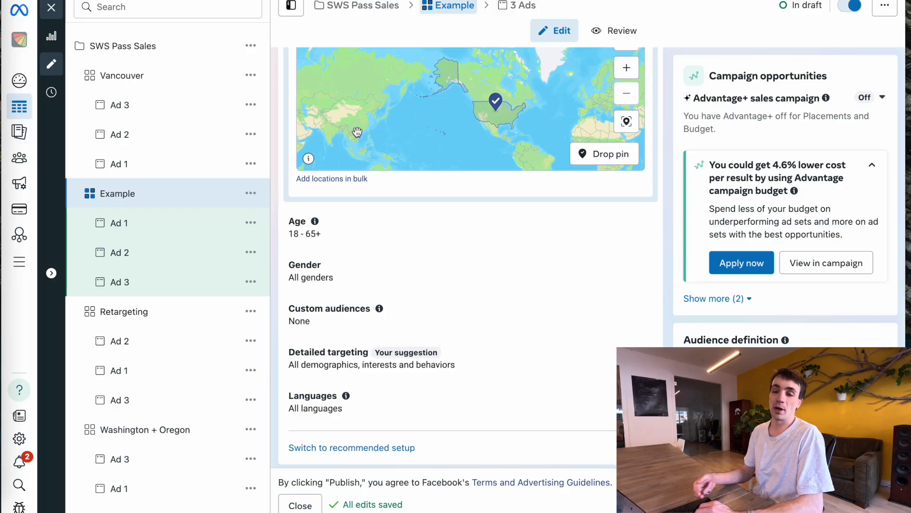
{"action": "scroll", "coordinate": [411, 171], "scroll_direction": "up", "scroll_amount": 3}
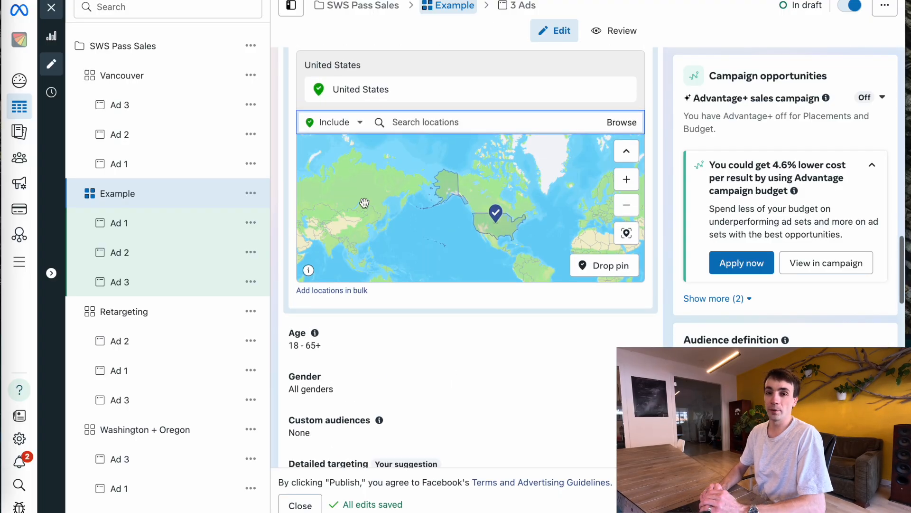
{"action": "scroll", "coordinate": [408, 336], "scroll_direction": "down", "scroll_amount": 3}
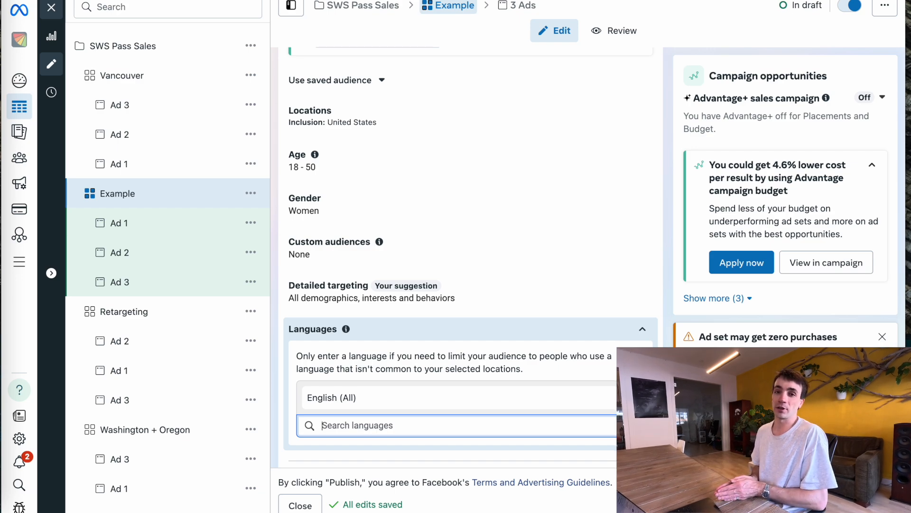
Set the audience age range to 50 through 65+.
{"action": "scroll", "coordinate": [326, 172], "scroll_direction": "up", "scroll_amount": 4}
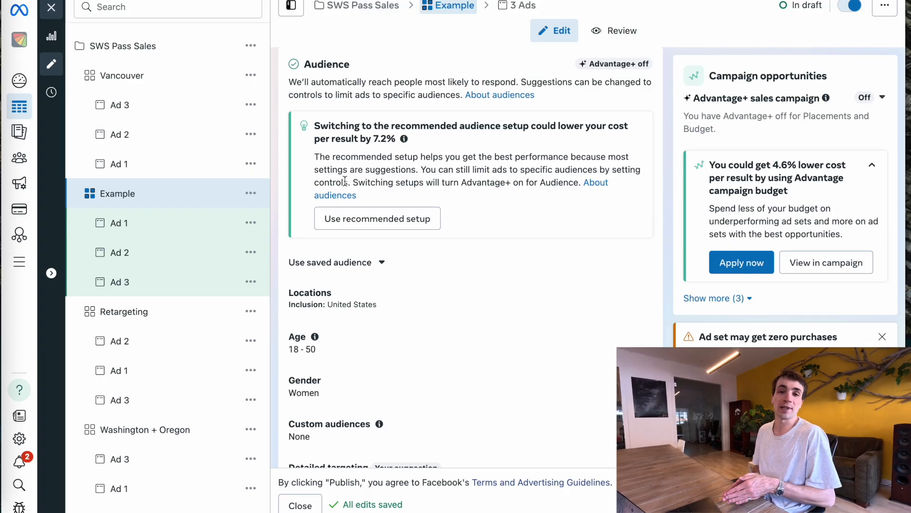
{"action": "scroll", "coordinate": [345, 180], "scroll_direction": "down", "scroll_amount": 3}
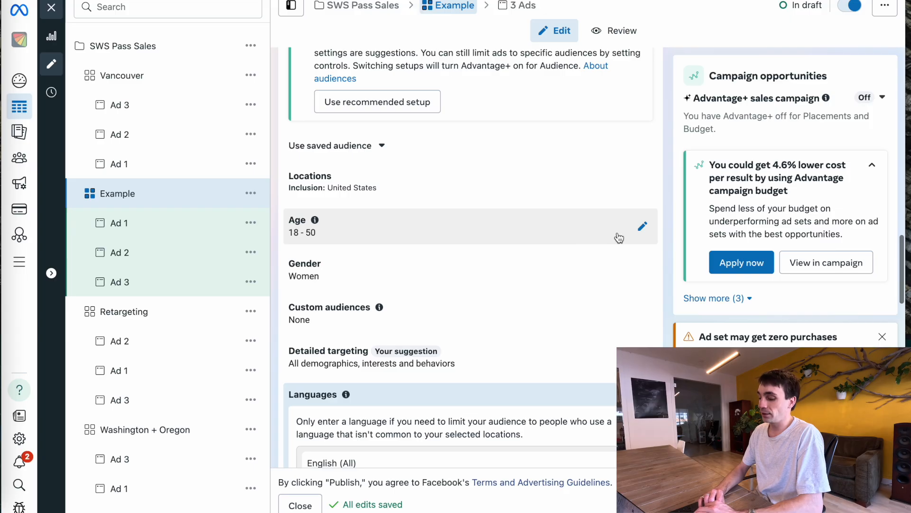
{"action": "left_click", "coordinate": [642, 226]}
{"action": "left_click", "coordinate": [350, 251]}
{"action": "scroll", "coordinate": [315, 332], "scroll_direction": "down", "scroll_amount": 10}
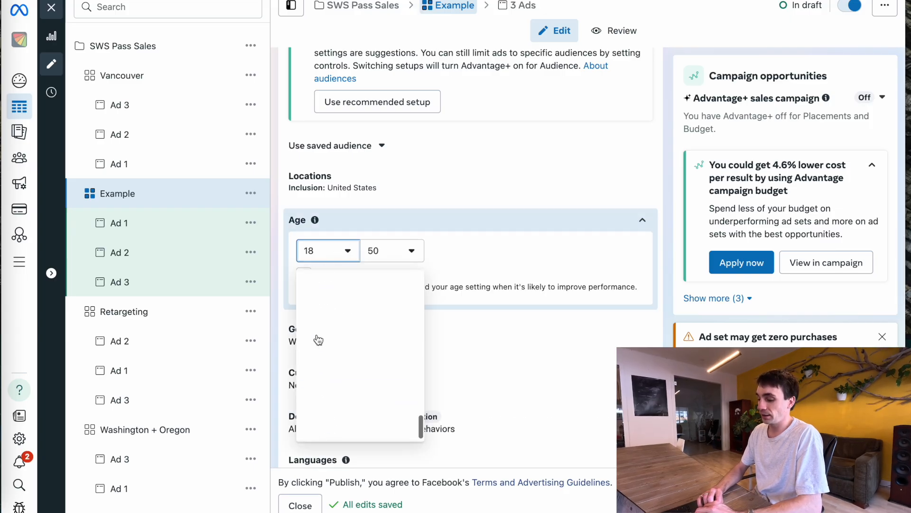
{"action": "scroll", "coordinate": [313, 309], "scroll_direction": "up", "scroll_amount": 2}
{"action": "left_click", "coordinate": [314, 302]}
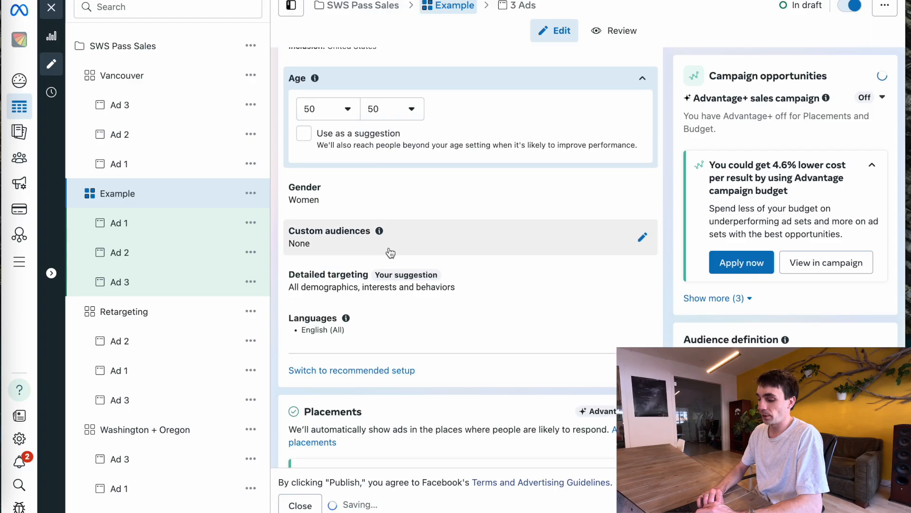
{"action": "left_click", "coordinate": [392, 251]}
{"action": "scroll", "coordinate": [418, 361], "scroll_direction": "down", "scroll_amount": 3}
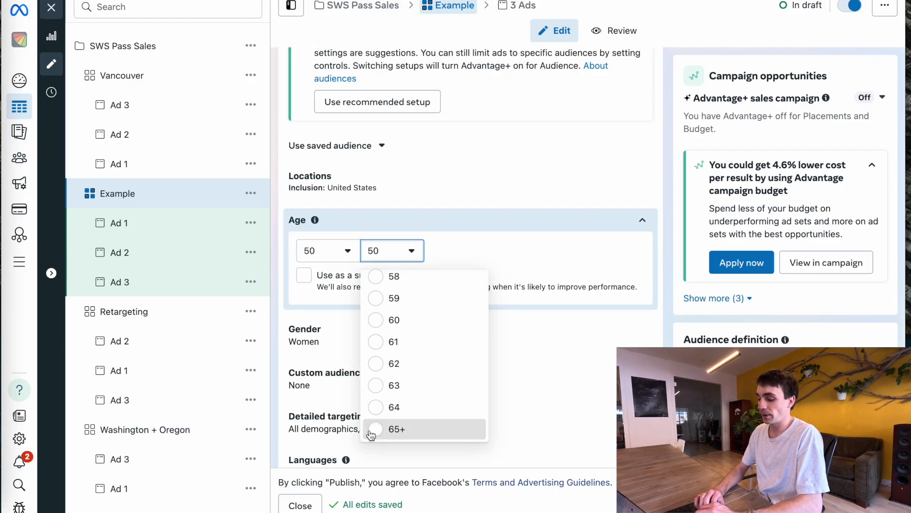
{"action": "left_click", "coordinate": [373, 431]}
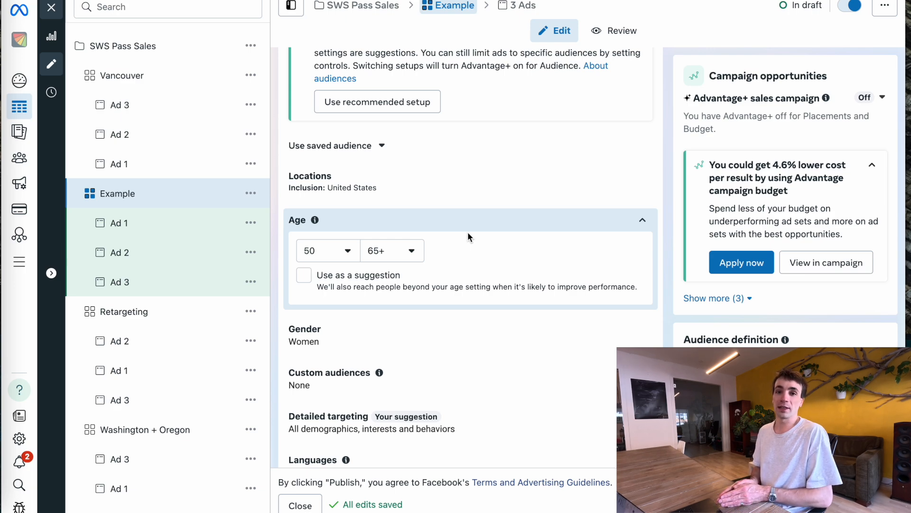
Open the audience's gender setting and then its language setting.
{"action": "scroll", "coordinate": [451, 278], "scroll_direction": "down", "scroll_amount": 2}
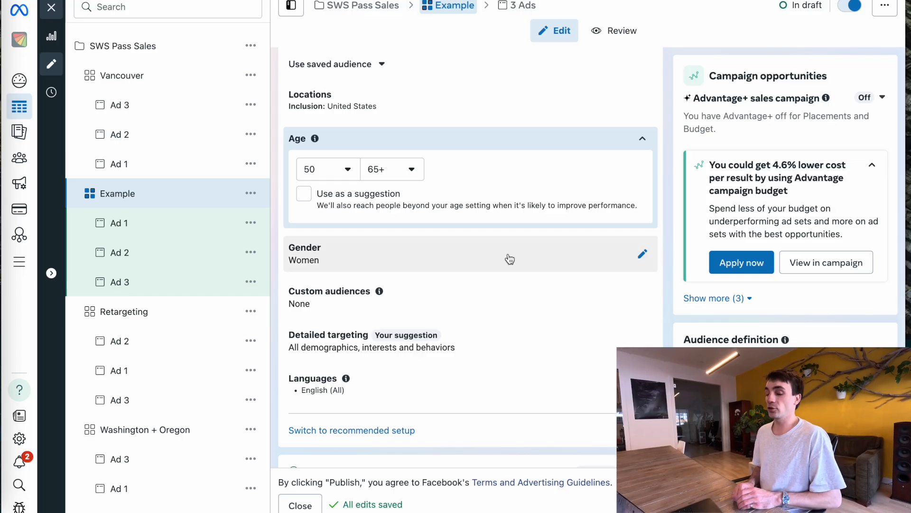
{"action": "left_click", "coordinate": [642, 253]}
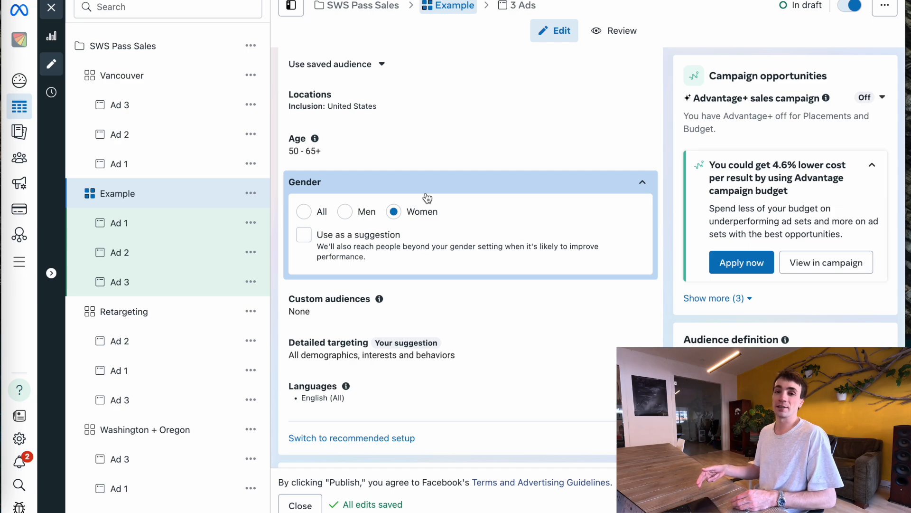
{"action": "scroll", "coordinate": [389, 326], "scroll_direction": "down", "scroll_amount": 2}
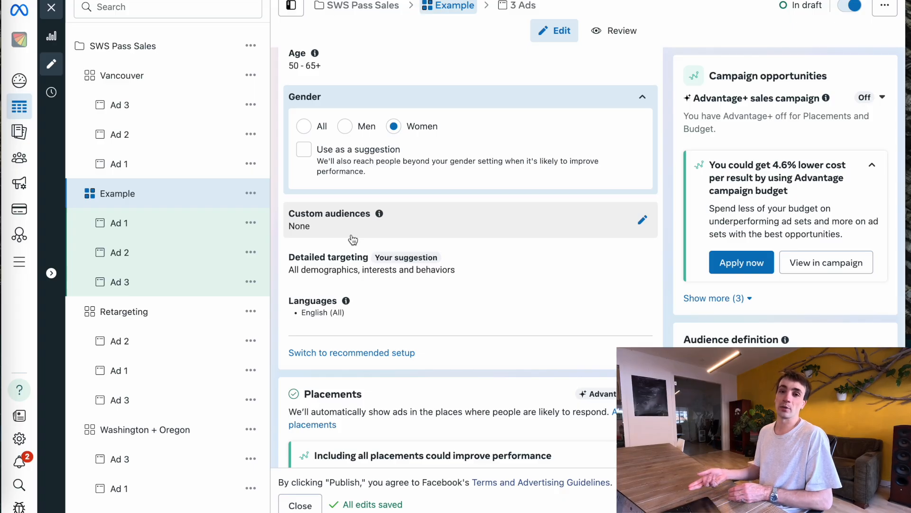
{"action": "left_click", "coordinate": [639, 306]}
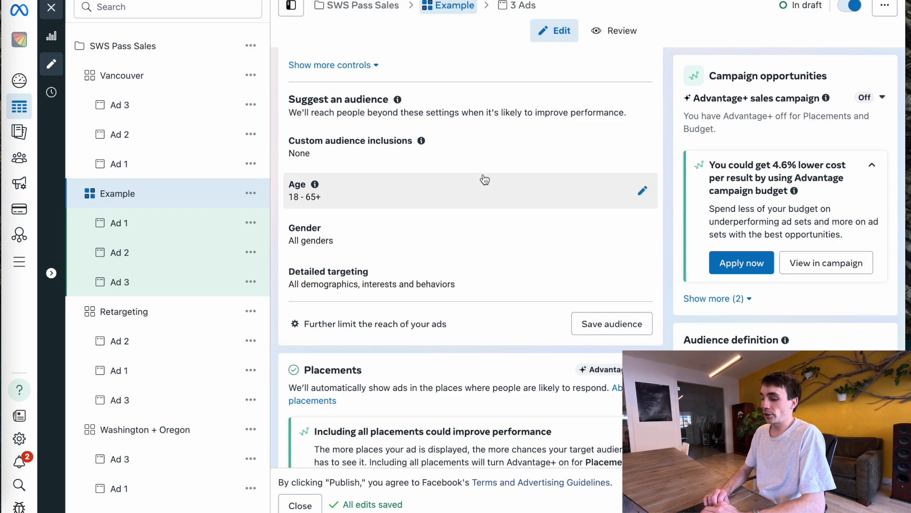
Search detailed targeting for watersports and include people interested in Wakeboarding (water sport).
{"action": "scroll", "coordinate": [484, 180], "scroll_direction": "up", "scroll_amount": 5}
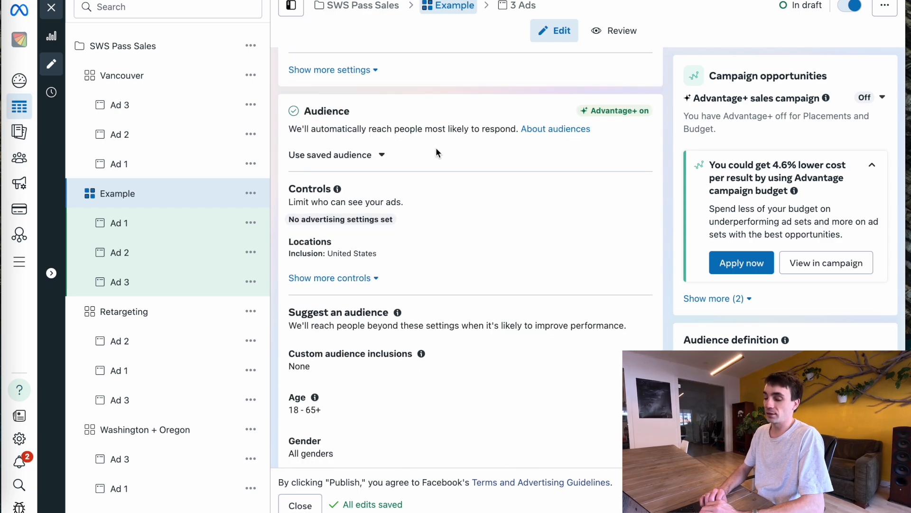
{"action": "scroll", "coordinate": [436, 147], "scroll_direction": "down", "scroll_amount": 2}
{"action": "scroll", "coordinate": [436, 198], "scroll_direction": "down", "scroll_amount": 3}
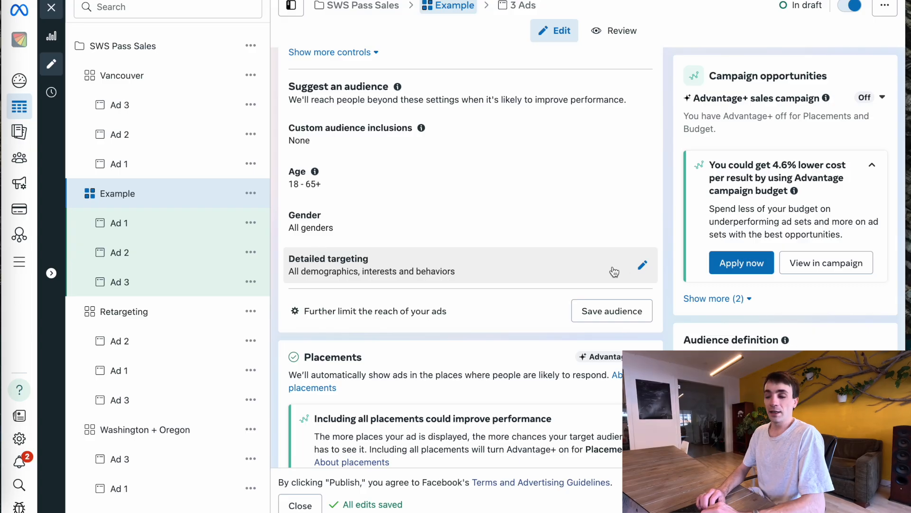
{"action": "left_click", "coordinate": [637, 270]}
{"action": "left_click", "coordinate": [393, 310]}
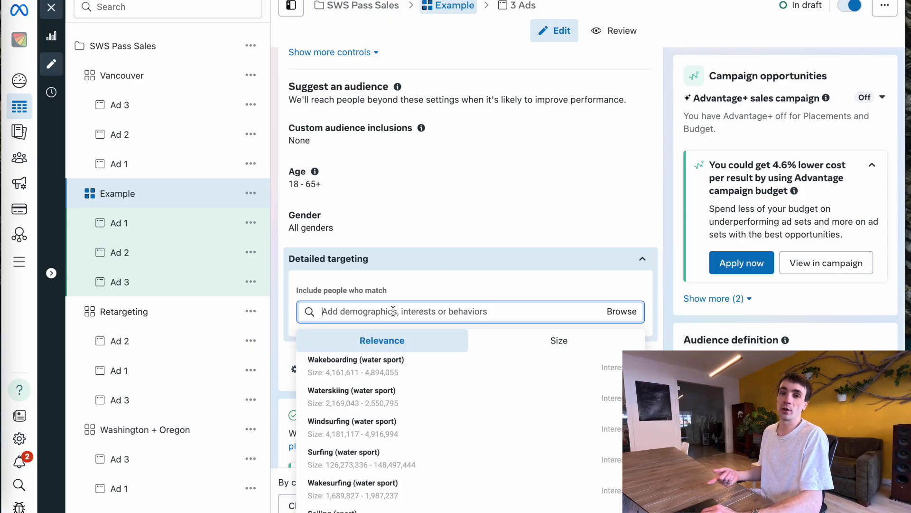
{"action": "type", "text": "watersports"}
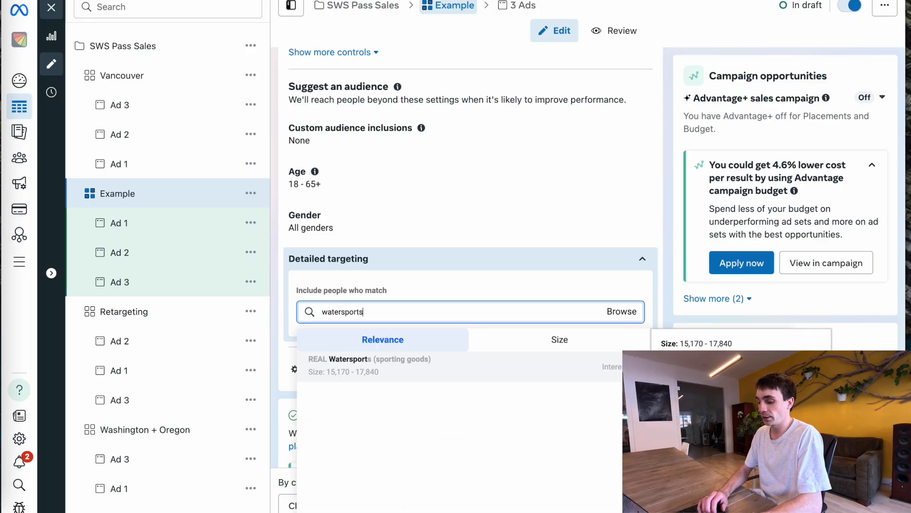
{"action": "key", "text": "Return"}
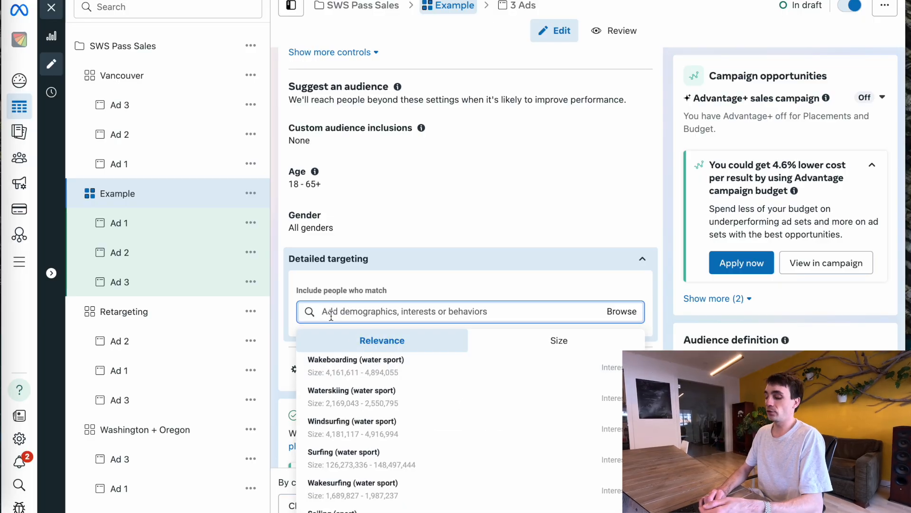
{"action": "left_click", "coordinate": [335, 375]}
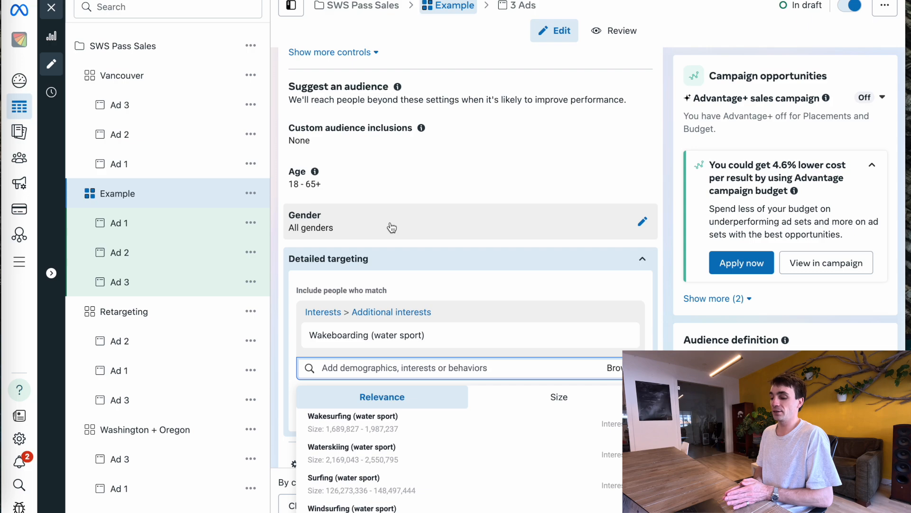
Narrow the detailed targeting so people must also match Household income: top 10% of ZIP codes (US).
{"action": "scroll", "coordinate": [391, 227], "scroll_direction": "up", "scroll_amount": 1}
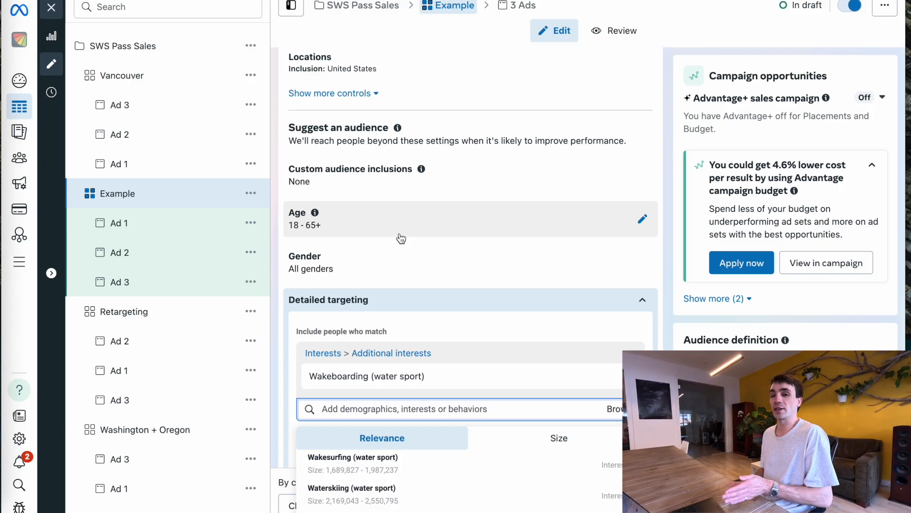
{"action": "scroll", "coordinate": [404, 242], "scroll_direction": "down", "scroll_amount": 2}
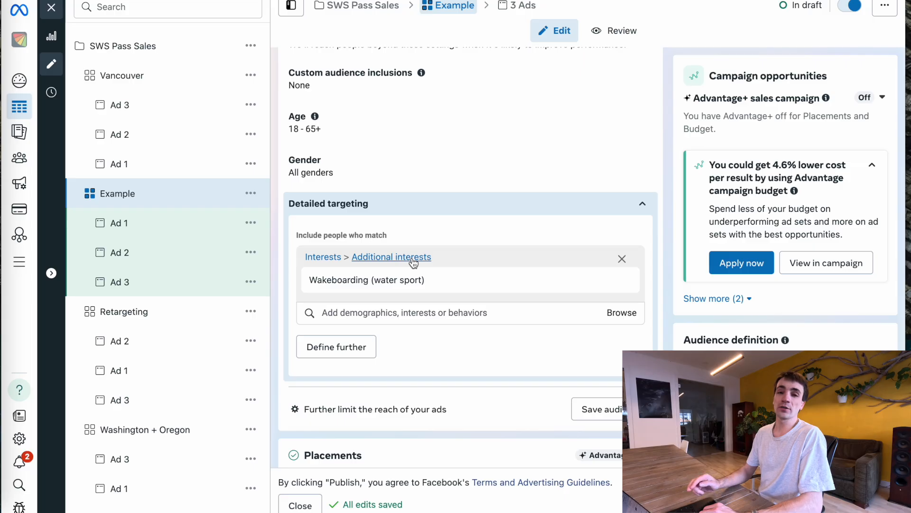
{"action": "left_click", "coordinate": [337, 346]}
{"action": "left_click", "coordinate": [343, 355]}
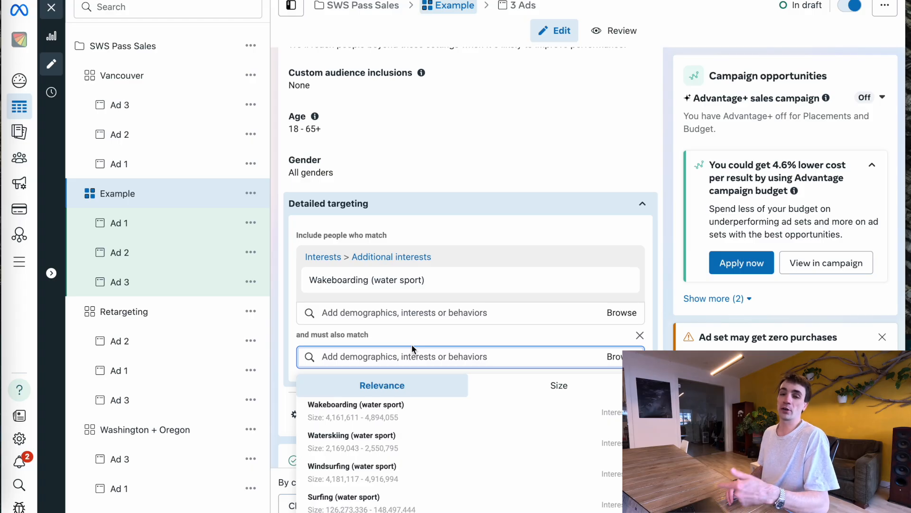
{"action": "type", "text": "income"}
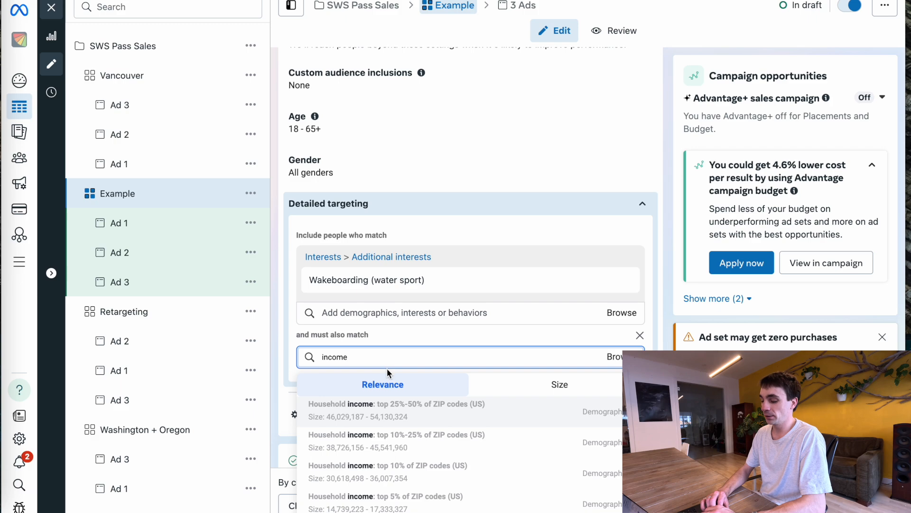
{"action": "left_click", "coordinate": [383, 467]}
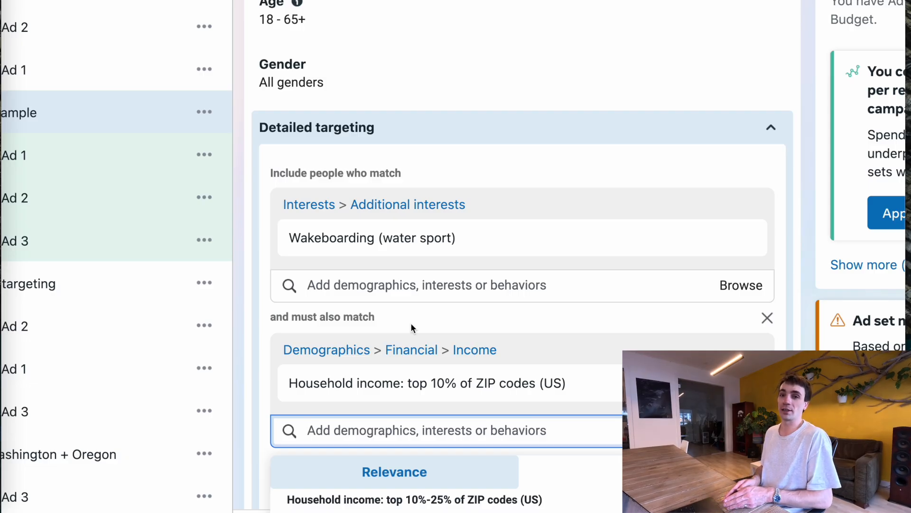
{"action": "left_click", "coordinate": [321, 173]}
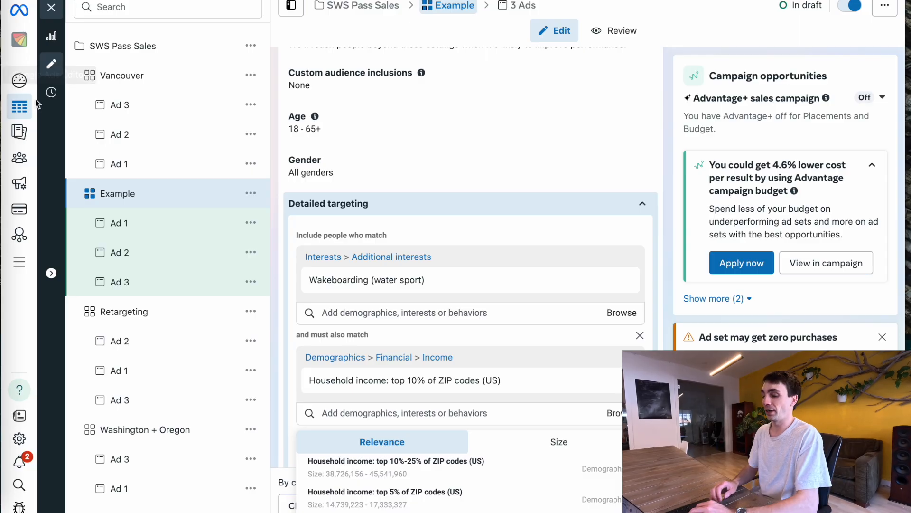
Go to the account's Audiences page and start a new custom audience with Website as its source.
{"action": "mouse_move", "coordinate": [37, 103]}
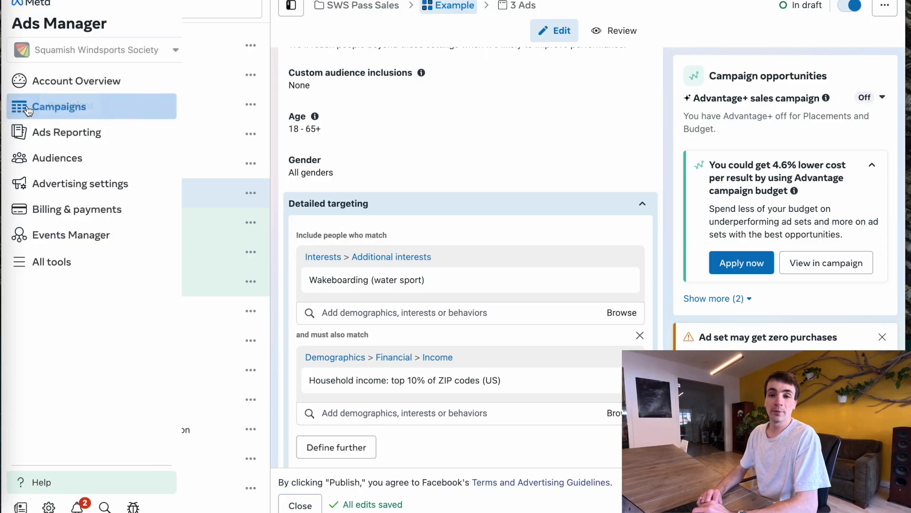
{"action": "left_click", "coordinate": [59, 159]}
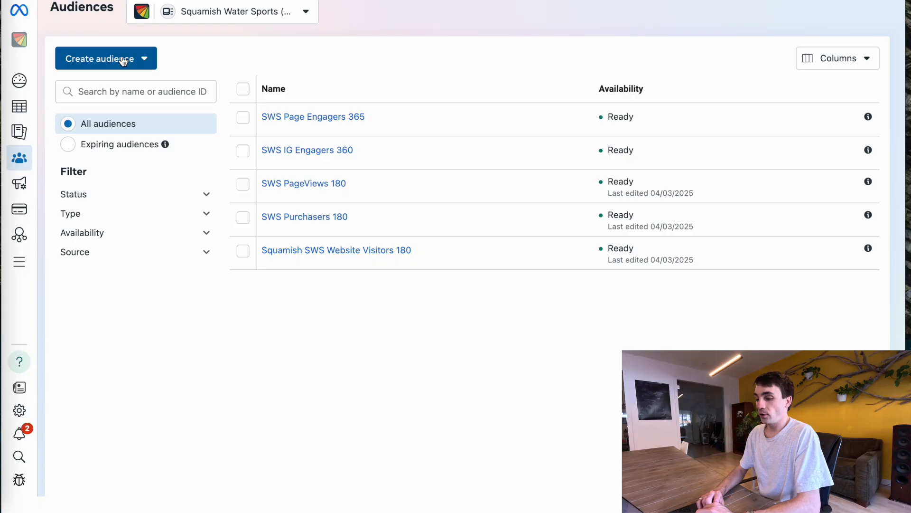
{"action": "left_click", "coordinate": [122, 61]}
{"action": "mouse_move", "coordinate": [105, 100]}
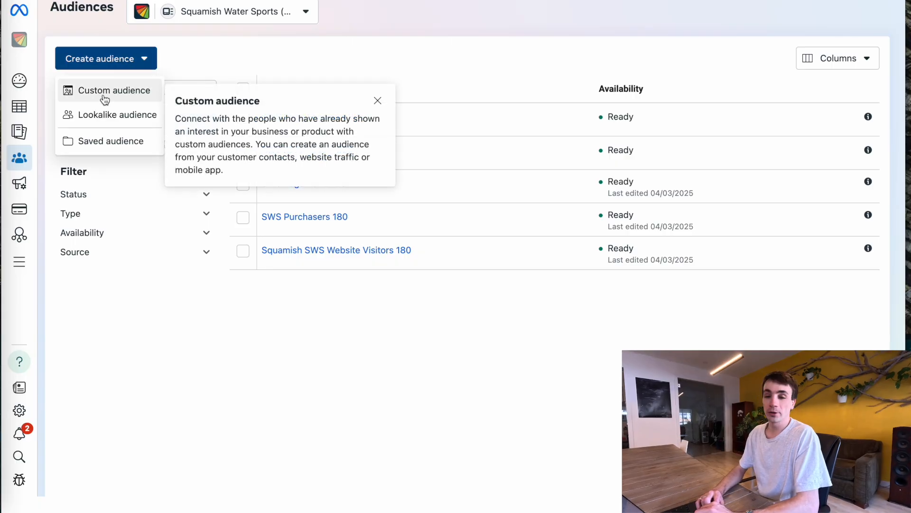
{"action": "left_click", "coordinate": [105, 97]}
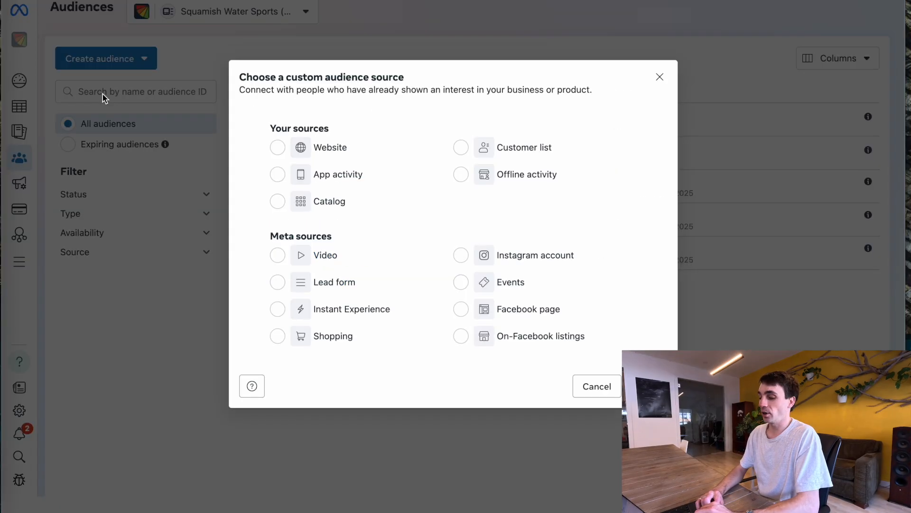
{"action": "left_click", "coordinate": [289, 146]}
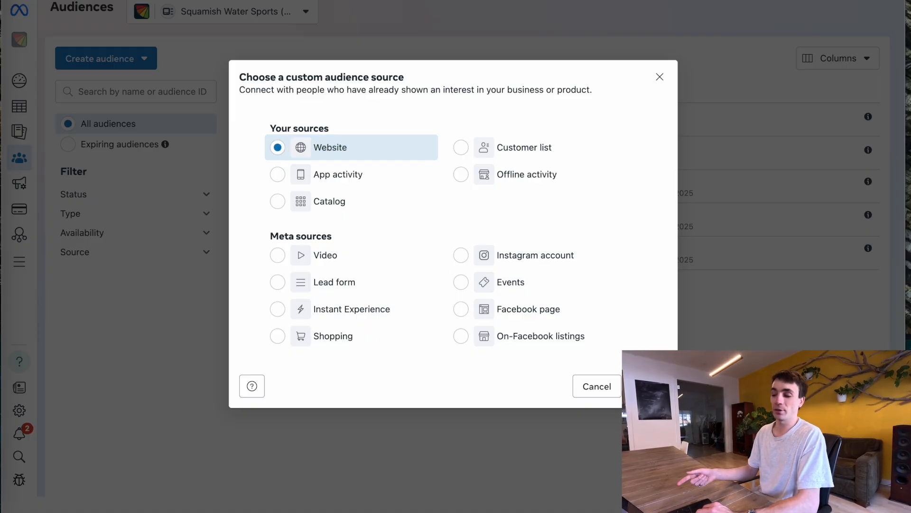
{"action": "left_click", "coordinate": [645, 386]}
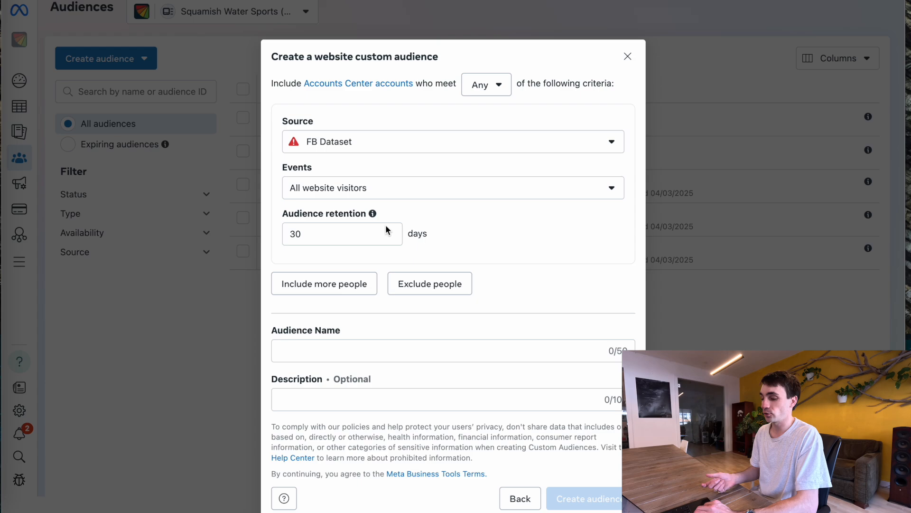
Set the website audience's source to SWS Dataset and its event to People who visited specific web pages.
{"action": "left_click", "coordinate": [335, 114]}
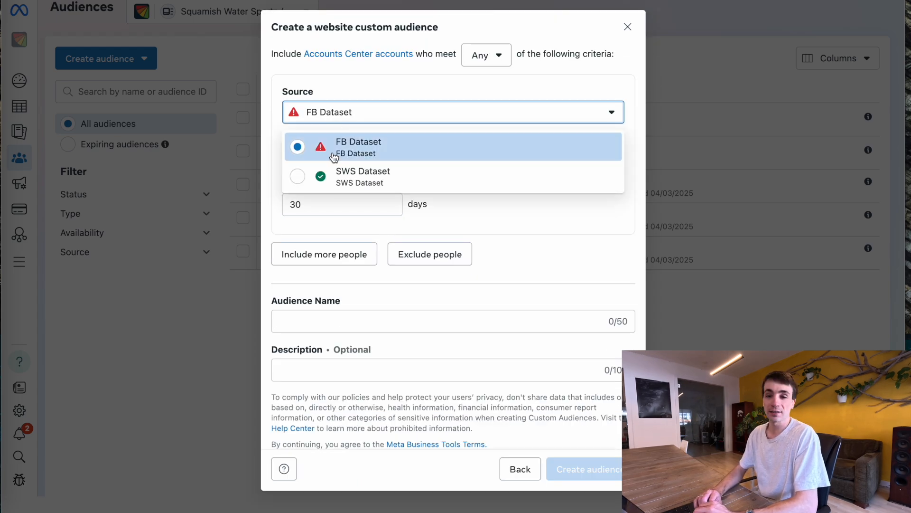
{"action": "left_click", "coordinate": [334, 174]}
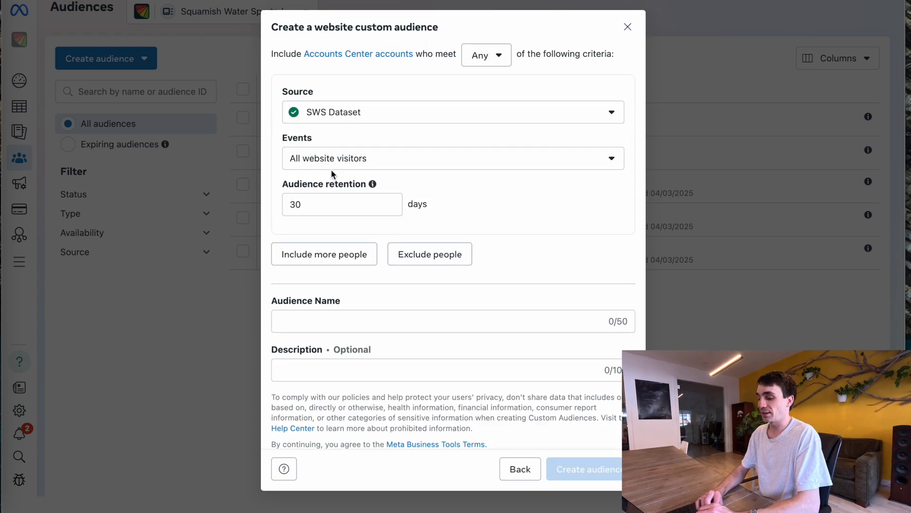
{"action": "left_click", "coordinate": [300, 157]}
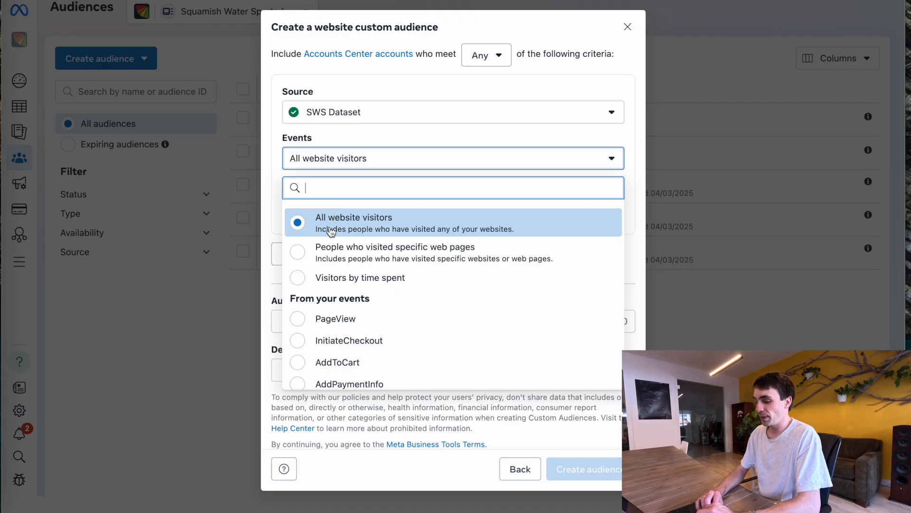
{"action": "left_click", "coordinate": [327, 252]}
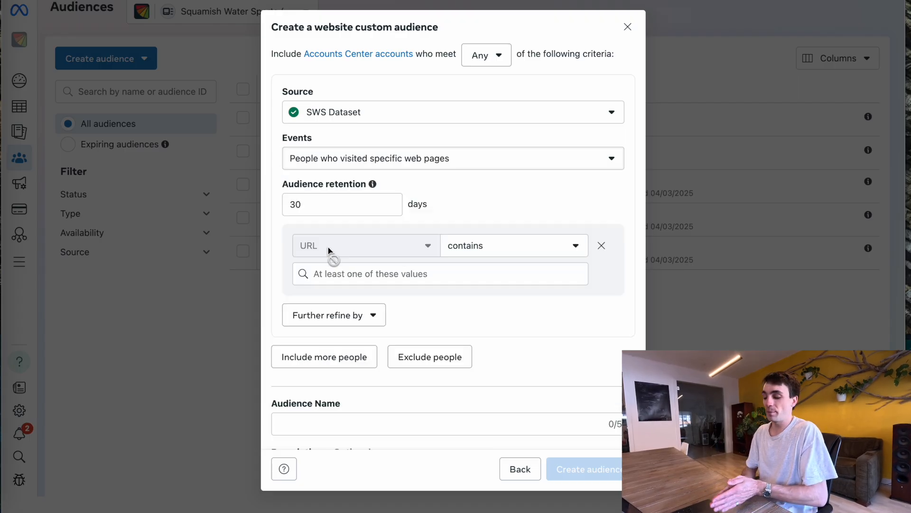
{"action": "double_click", "coordinate": [302, 199]}
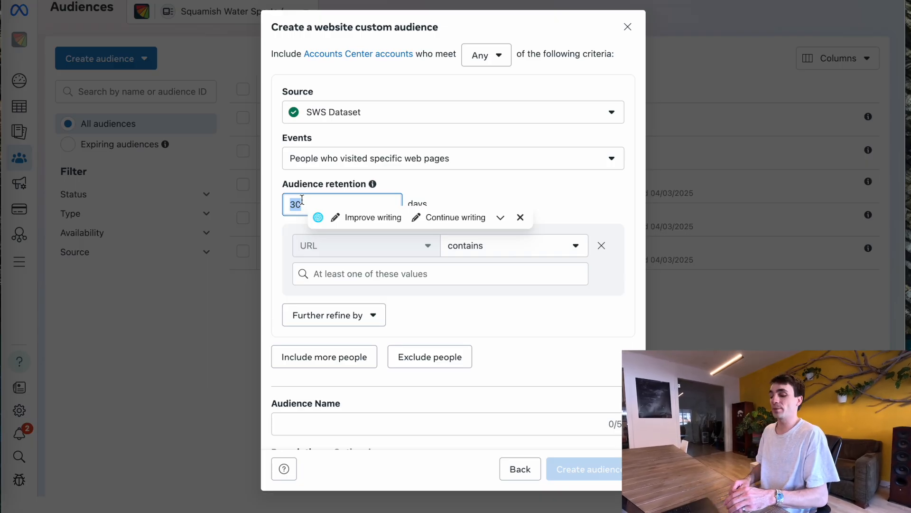
{"action": "type", "text": "180"}
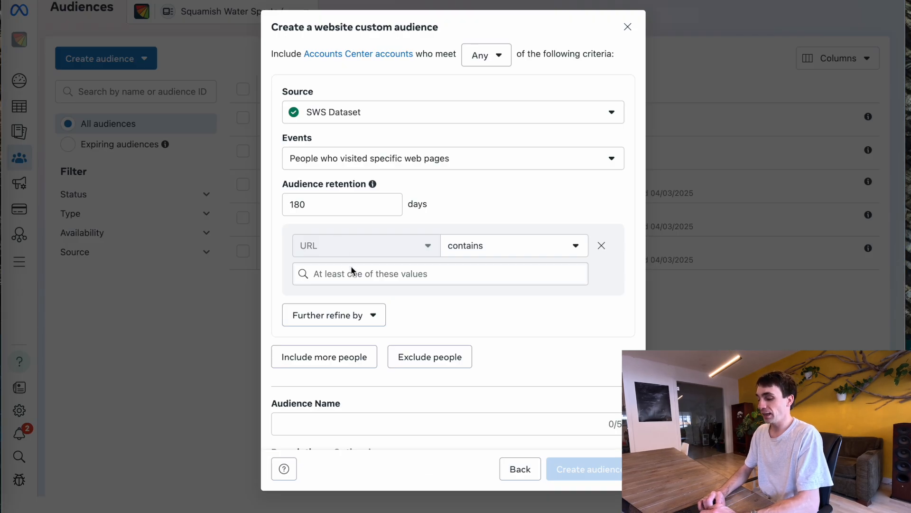
{"action": "left_click", "coordinate": [352, 268]}
{"action": "type", "text": "https://squamishwindsports.com/"}
{"action": "key", "text": "Return"}
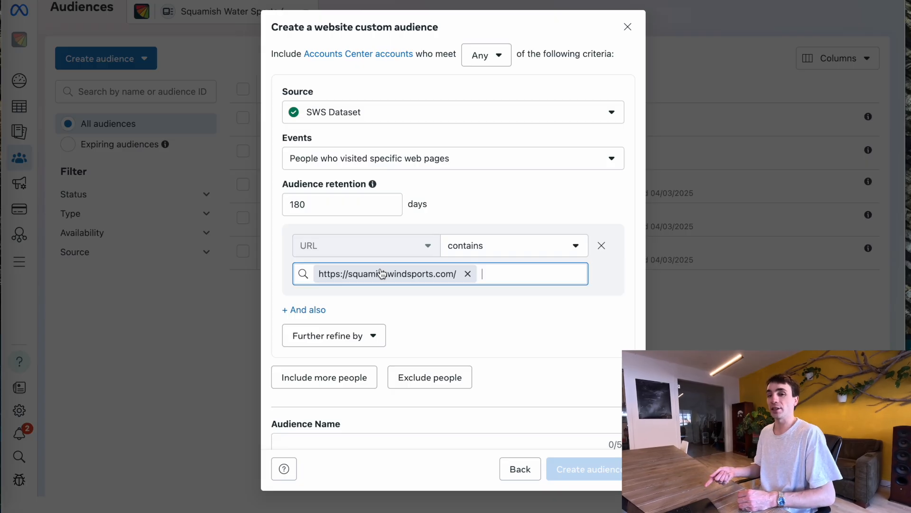
Name the audience Website Visitors 180 and create it.
{"action": "scroll", "coordinate": [432, 299], "scroll_direction": "down", "scroll_amount": 3}
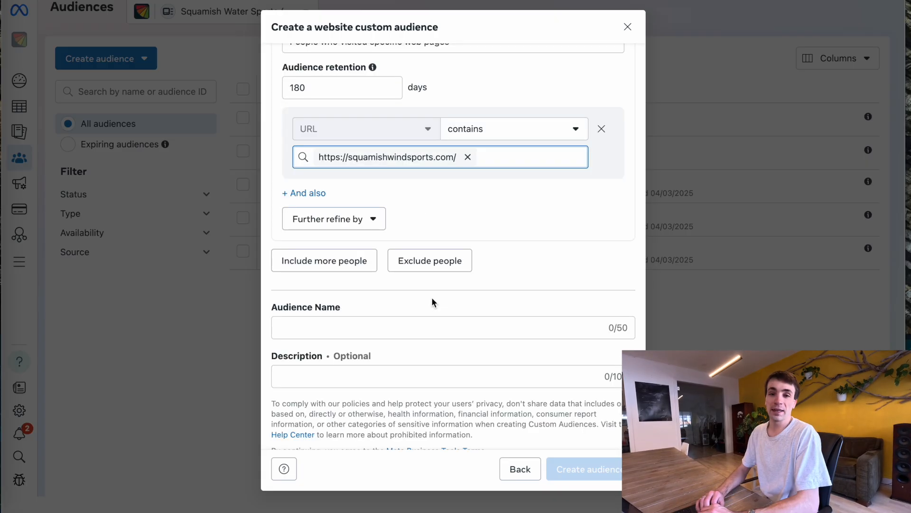
{"action": "left_click", "coordinate": [351, 324]}
{"action": "type", "text": "Website Visitors 180"}
{"action": "key", "text": "BackSpace"}
{"action": "key", "text": "BackSpace"}
{"action": "type", "text": "80"}
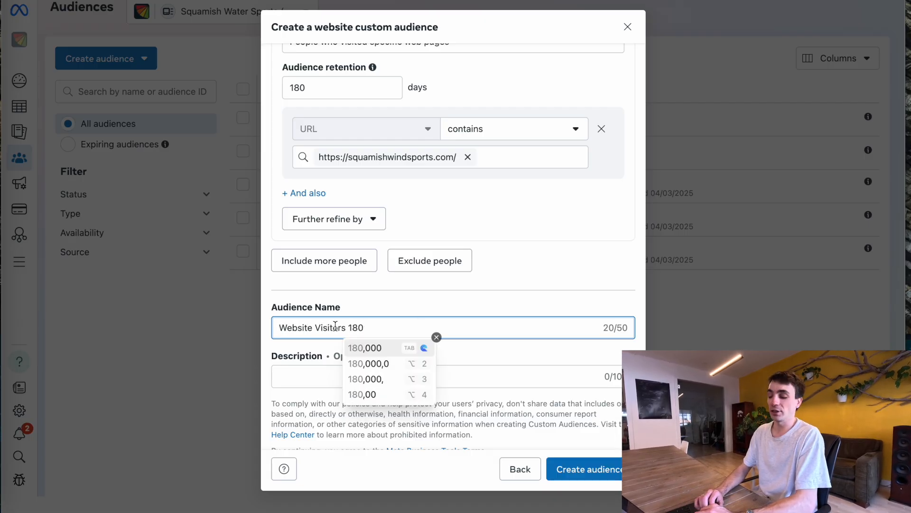
{"action": "left_click", "coordinate": [613, 467]}
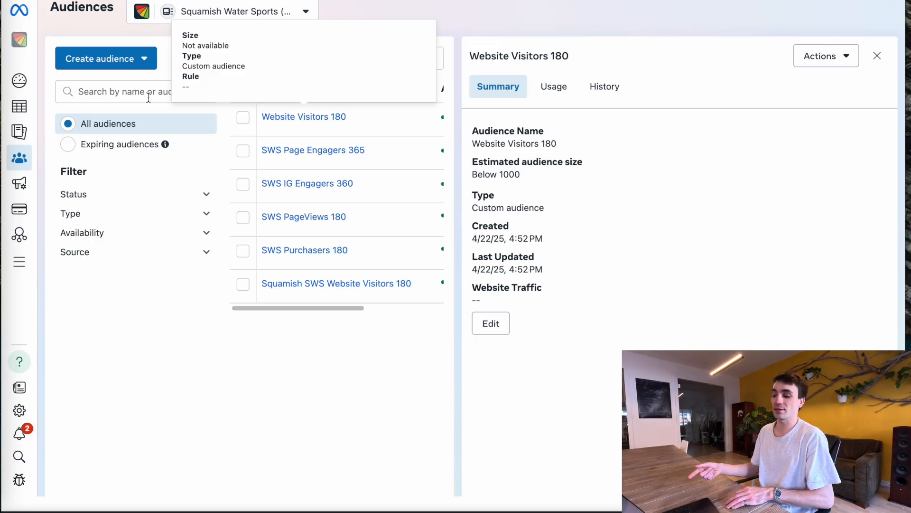
Go to the campaigns area's ad set list and open the Example ad set for editing.
{"action": "mouse_move", "coordinate": [33, 114]}
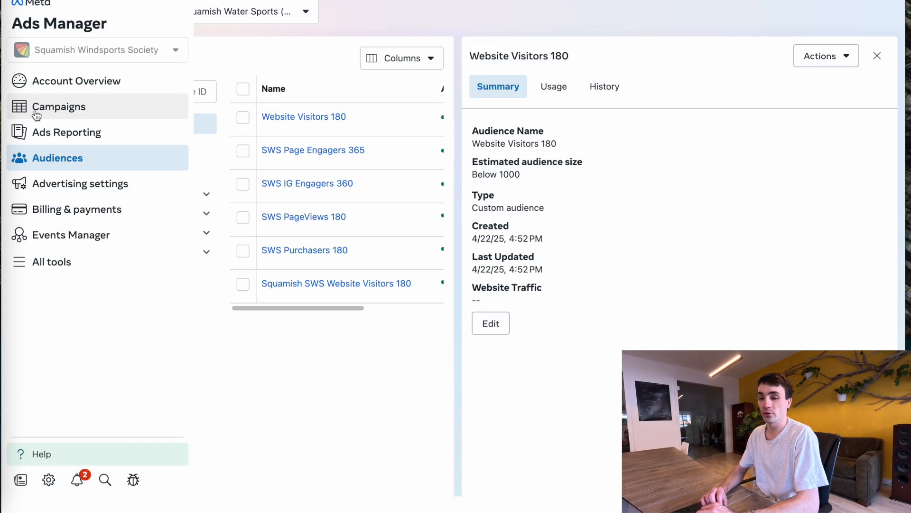
{"action": "left_click", "coordinate": [36, 114]}
{"action": "left_click", "coordinate": [221, 114]}
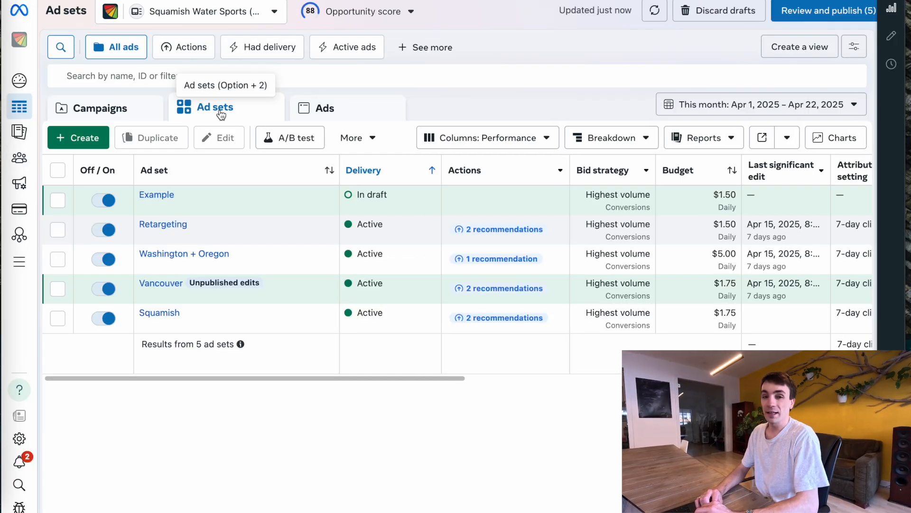
{"action": "left_click", "coordinate": [210, 208]}
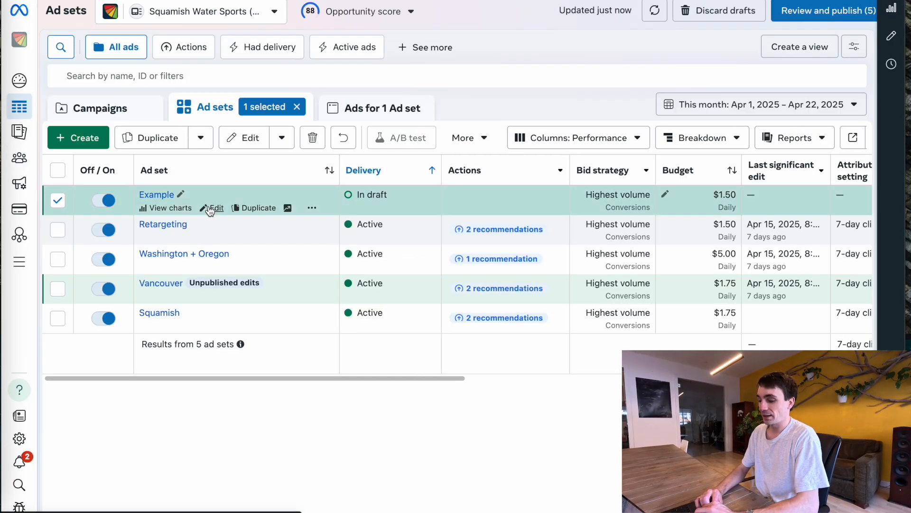
Search the Example ad set's custom audience inclusions for website and include Website Visitors 180.
{"action": "scroll", "coordinate": [477, 271], "scroll_direction": "down", "scroll_amount": 5}
{"action": "scroll", "coordinate": [476, 270], "scroll_direction": "down", "scroll_amount": 8}
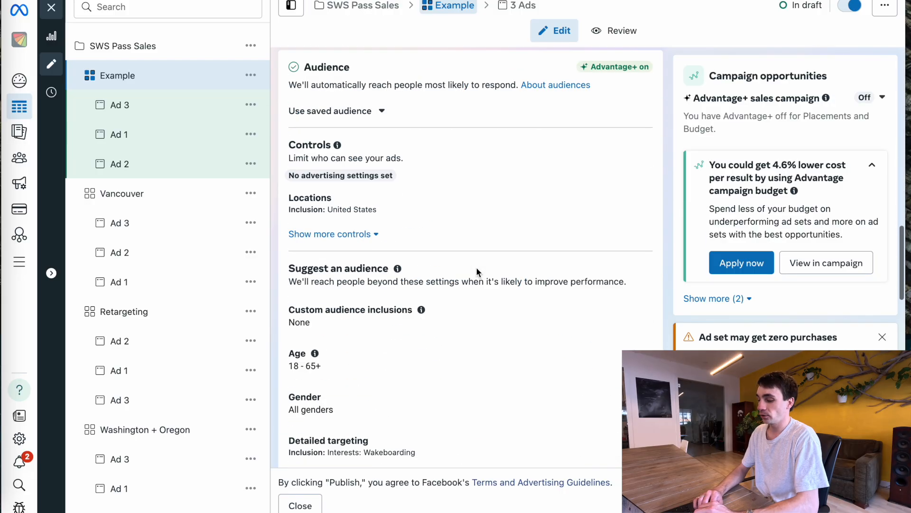
{"action": "scroll", "coordinate": [476, 267], "scroll_direction": "down", "scroll_amount": 2}
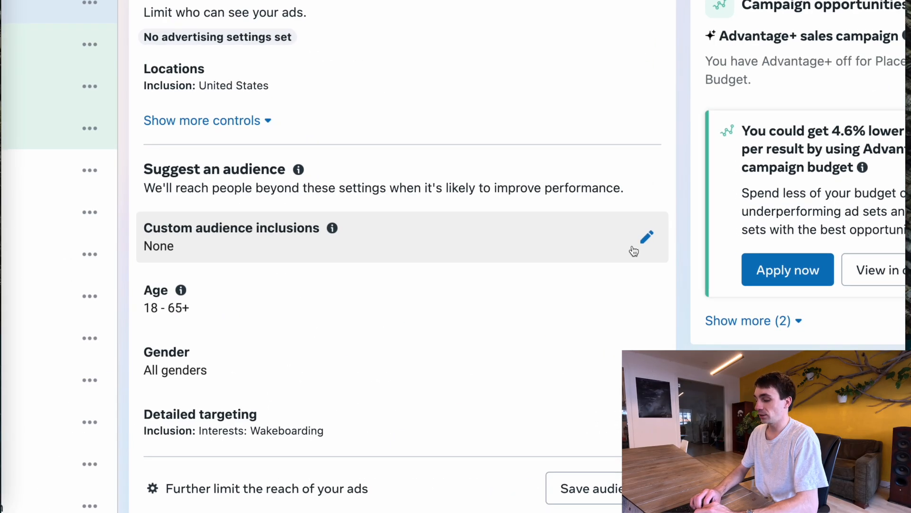
{"action": "left_click", "coordinate": [643, 240]}
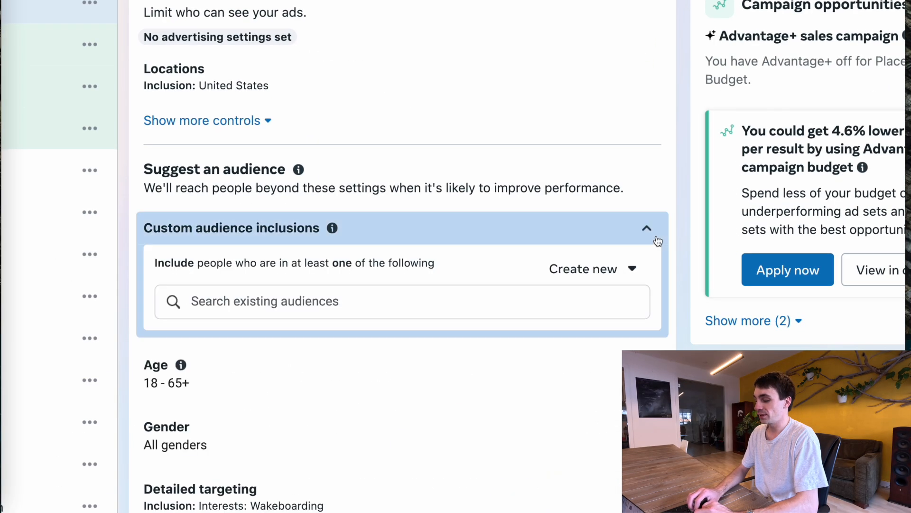
{"action": "left_click", "coordinate": [307, 295]}
{"action": "type", "text": "website"}
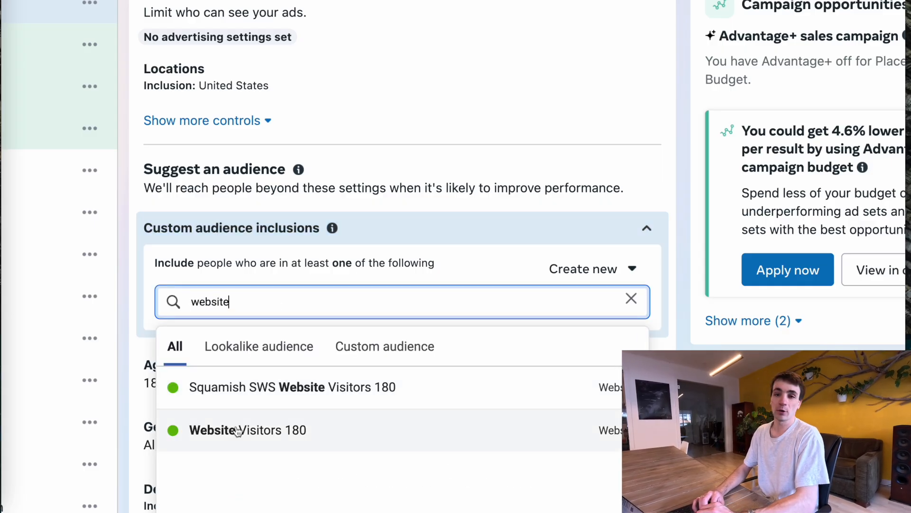
{"action": "left_click", "coordinate": [238, 430]}
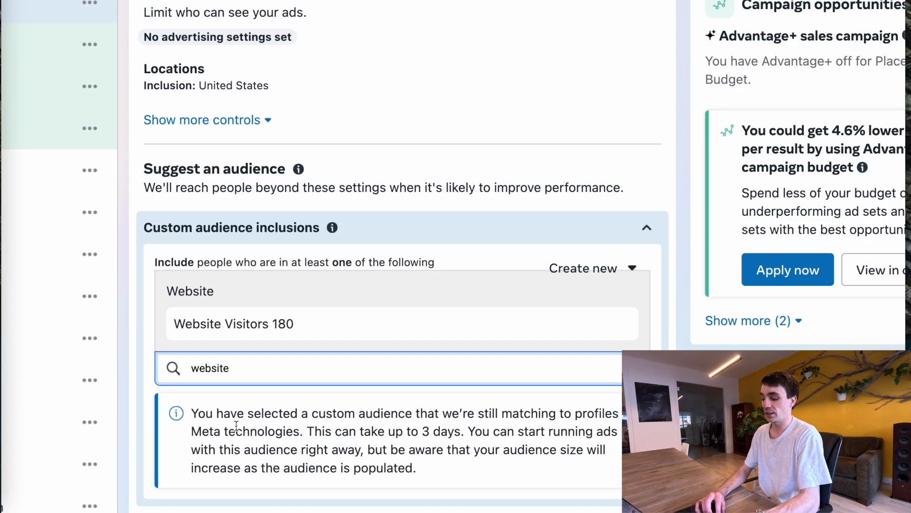
{"action": "left_click", "coordinate": [341, 265]}
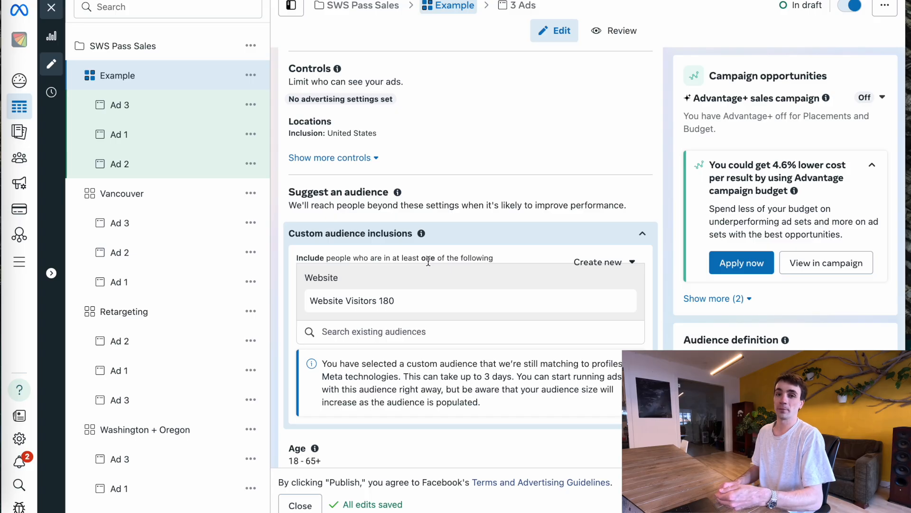
Return to the Audiences page and review the list of saved custom audiences.
{"action": "scroll", "coordinate": [428, 261], "scroll_direction": "down", "scroll_amount": 4}
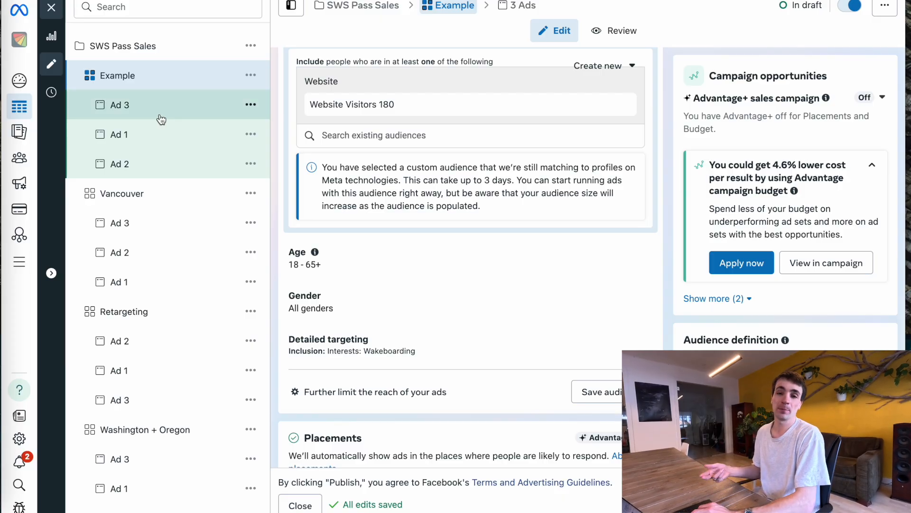
{"action": "mouse_move", "coordinate": [24, 124]}
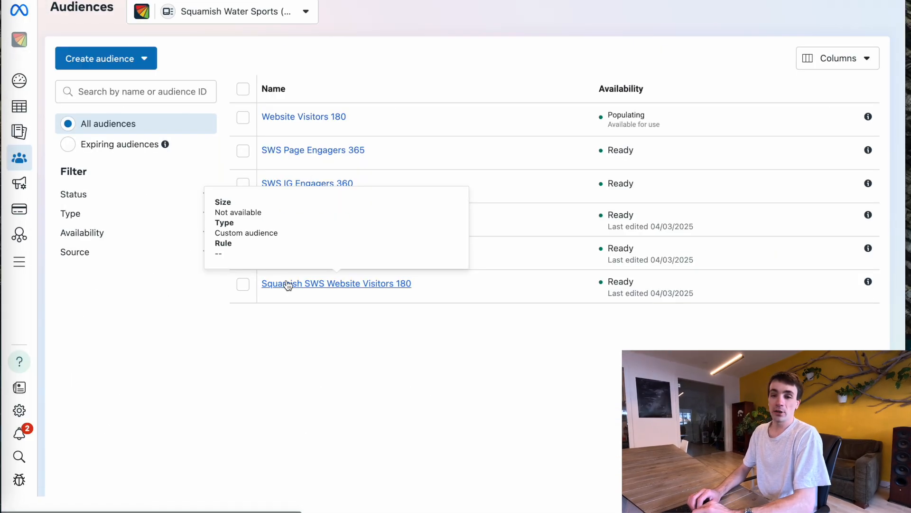
{"action": "mouse_move", "coordinate": [291, 256]}
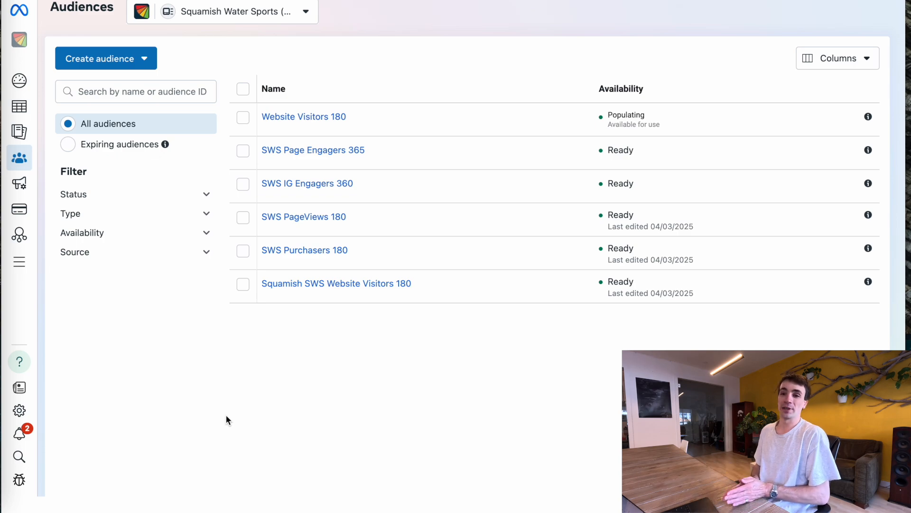
{"action": "mouse_move", "coordinate": [334, 116]}
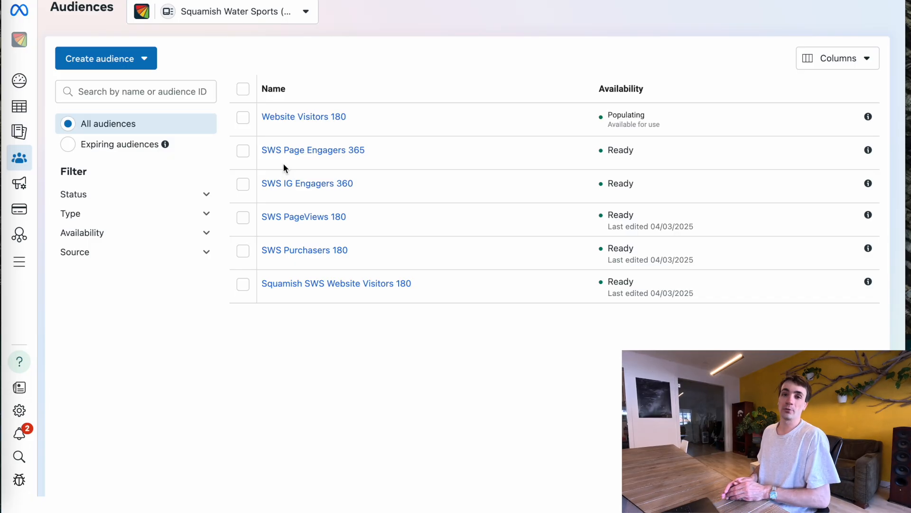
{"action": "mouse_move", "coordinate": [338, 184]}
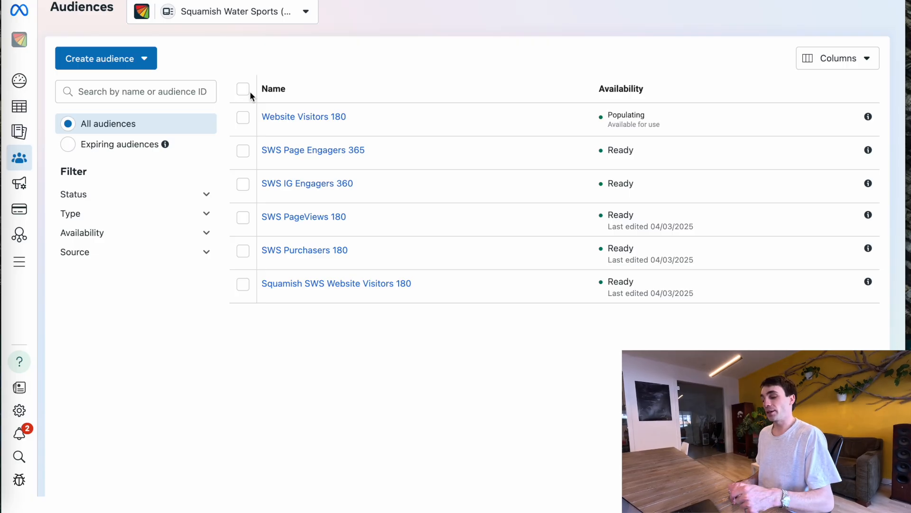
{"action": "mouse_move", "coordinate": [323, 216]}
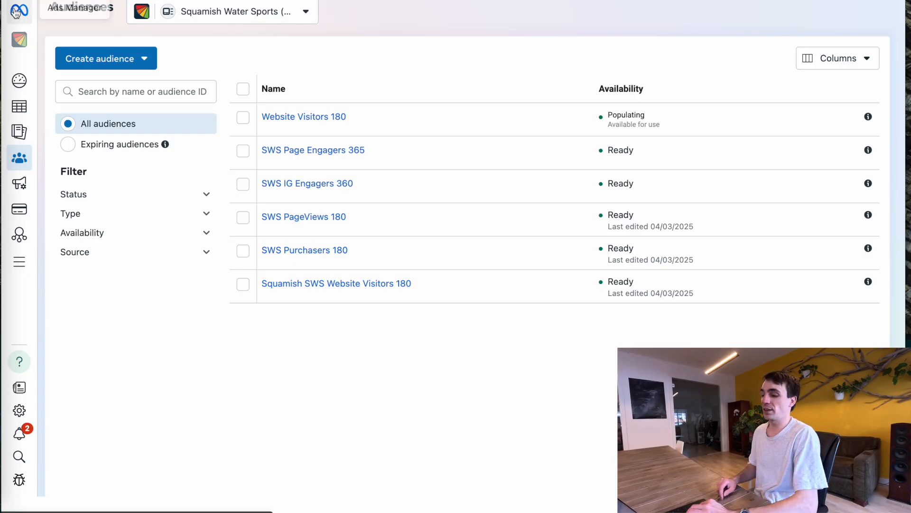
Start another new custom audience with Instagram account as its source.
{"action": "left_click", "coordinate": [146, 64]}
{"action": "left_click", "coordinate": [102, 94]}
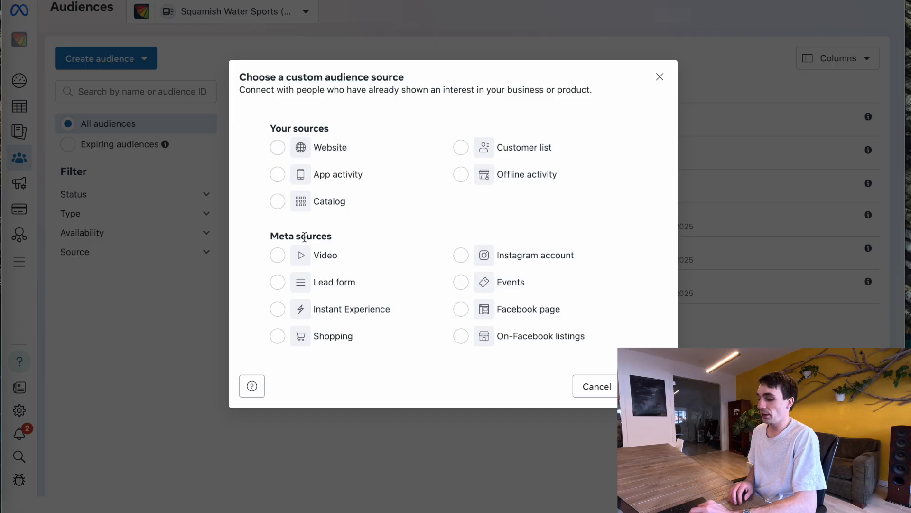
{"action": "left_click", "coordinate": [458, 256]}
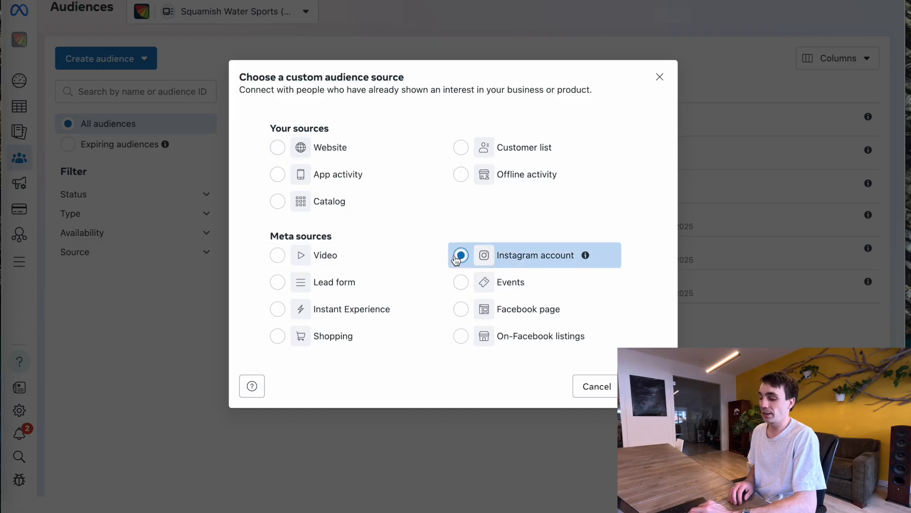
{"action": "left_click", "coordinate": [648, 386]}
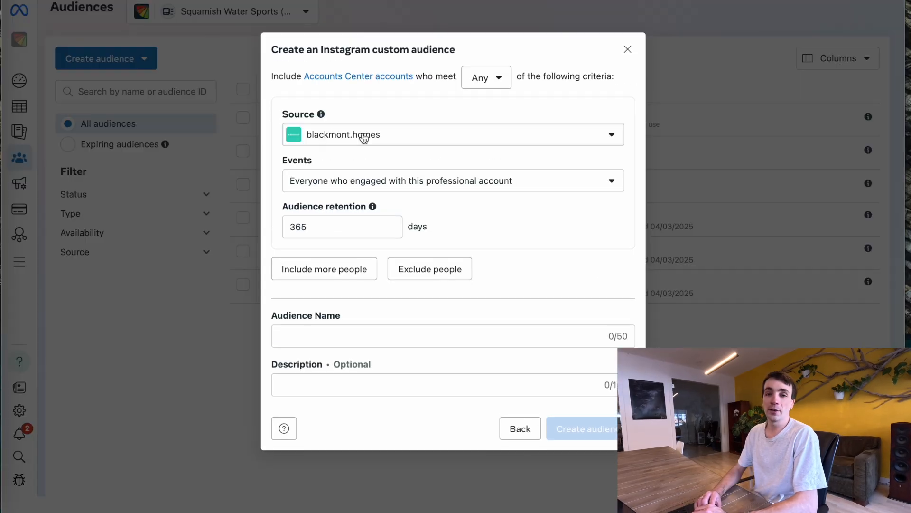
Choose the connected squamishwindsports account as the Instagram audience's source.
{"action": "left_click", "coordinate": [363, 138]}
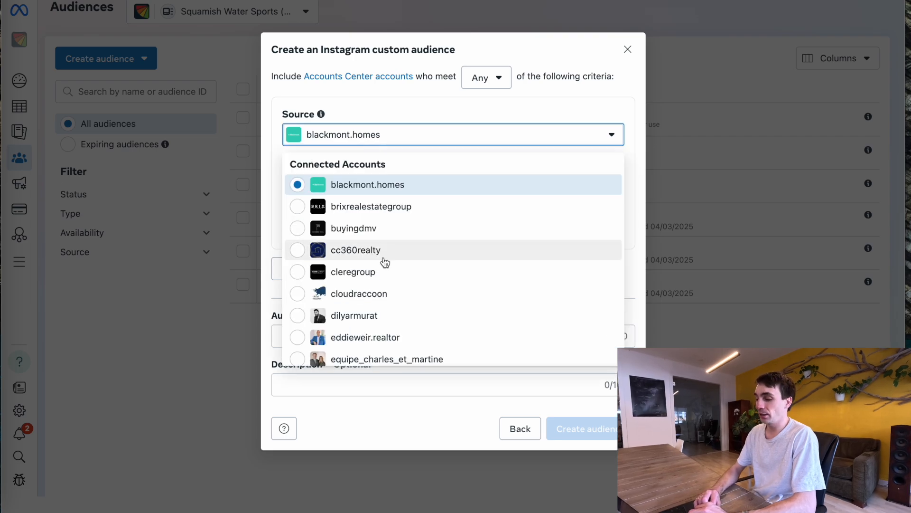
{"action": "scroll", "coordinate": [383, 261], "scroll_direction": "down", "scroll_amount": 10}
{"action": "scroll", "coordinate": [375, 247], "scroll_direction": "up", "scroll_amount": 2}
{"action": "left_click", "coordinate": [332, 207]}
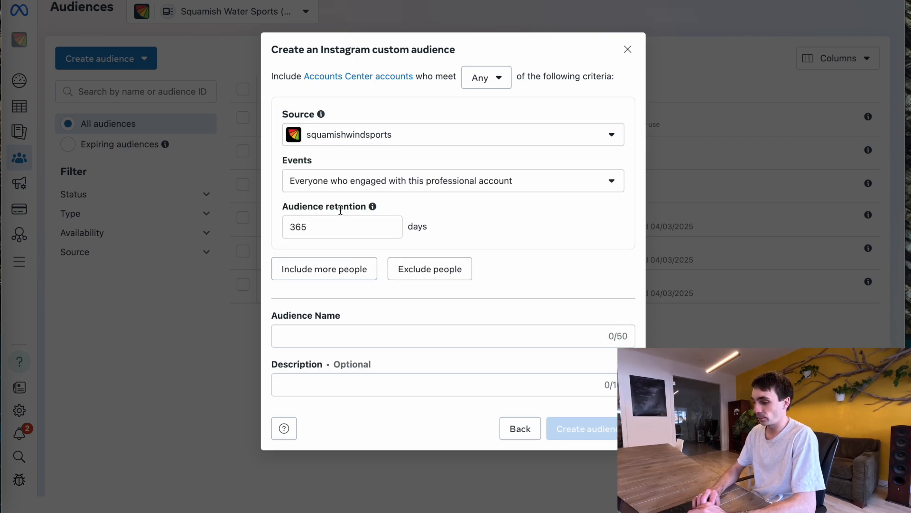
Use Everyone who engaged with this professional account as the Instagram audience's event and set its retention to 180 days.
{"action": "left_click", "coordinate": [347, 188]}
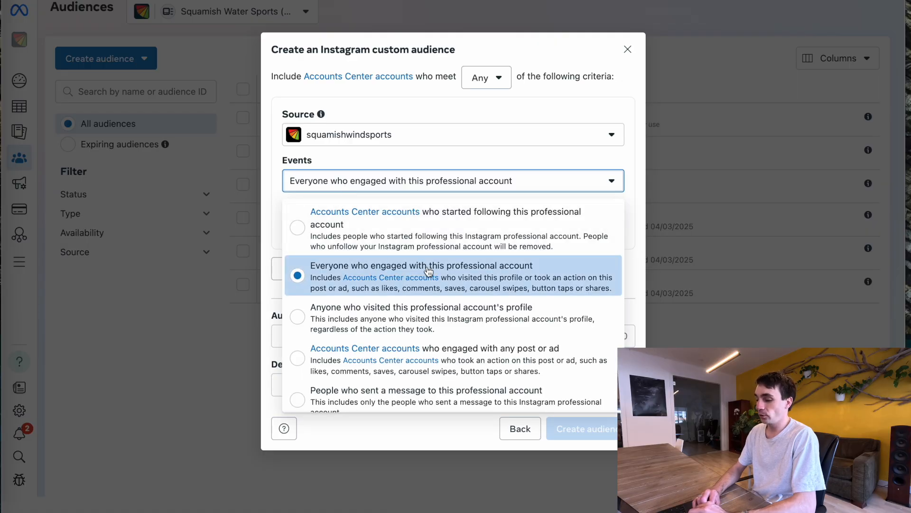
{"action": "scroll", "coordinate": [380, 278], "scroll_direction": "down", "scroll_amount": 1}
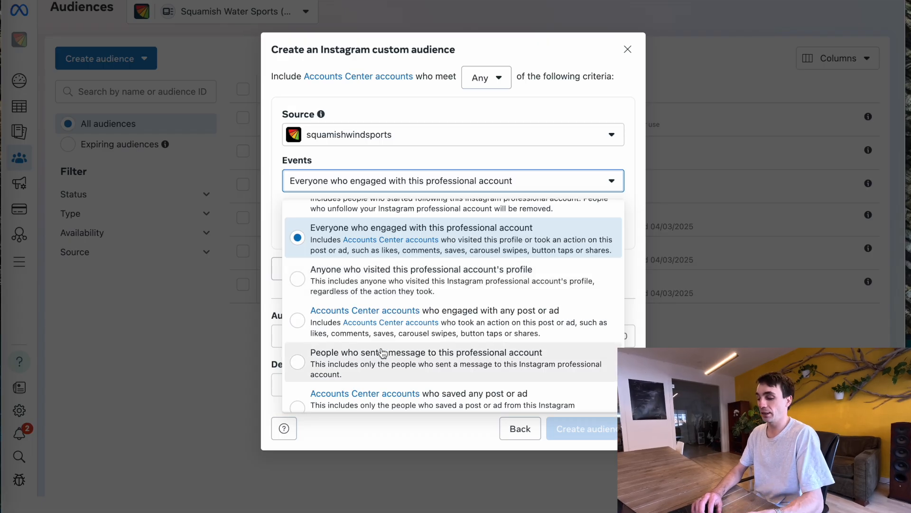
{"action": "scroll", "coordinate": [381, 353], "scroll_direction": "down", "scroll_amount": 1}
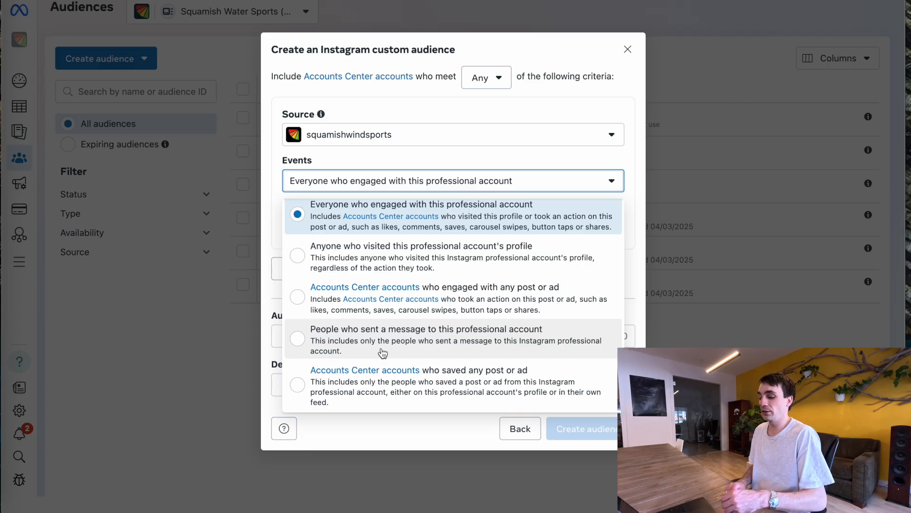
{"action": "scroll", "coordinate": [373, 277], "scroll_direction": "up", "scroll_amount": 2}
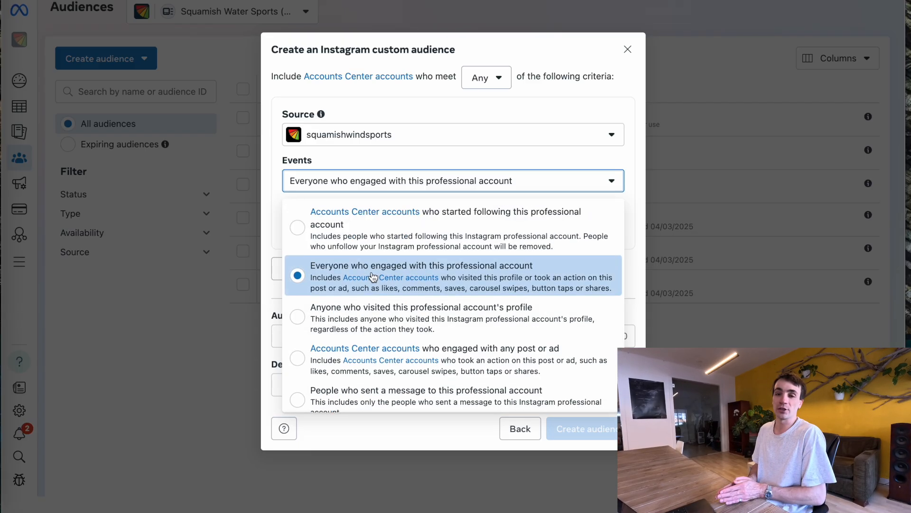
{"action": "left_click", "coordinate": [334, 270]}
{"action": "double_click", "coordinate": [320, 229]}
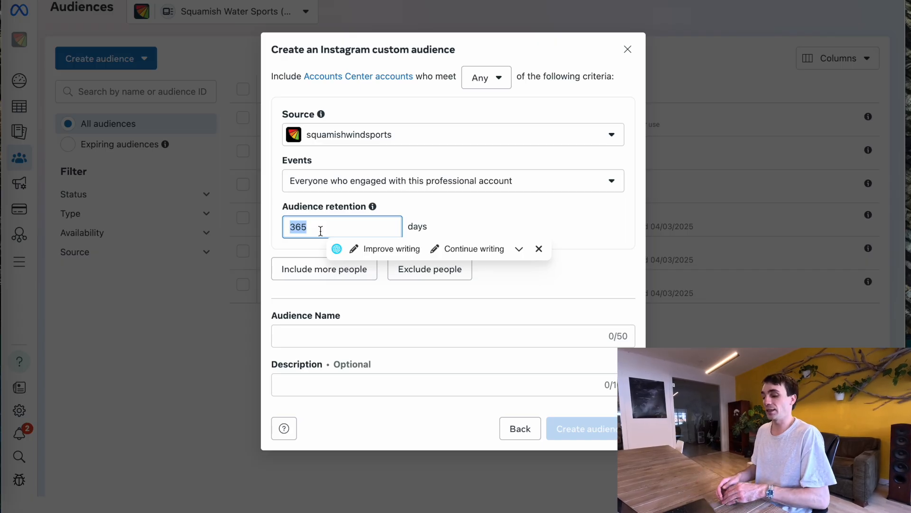
{"action": "type", "text": "180"}
{"action": "left_click", "coordinate": [494, 225]}
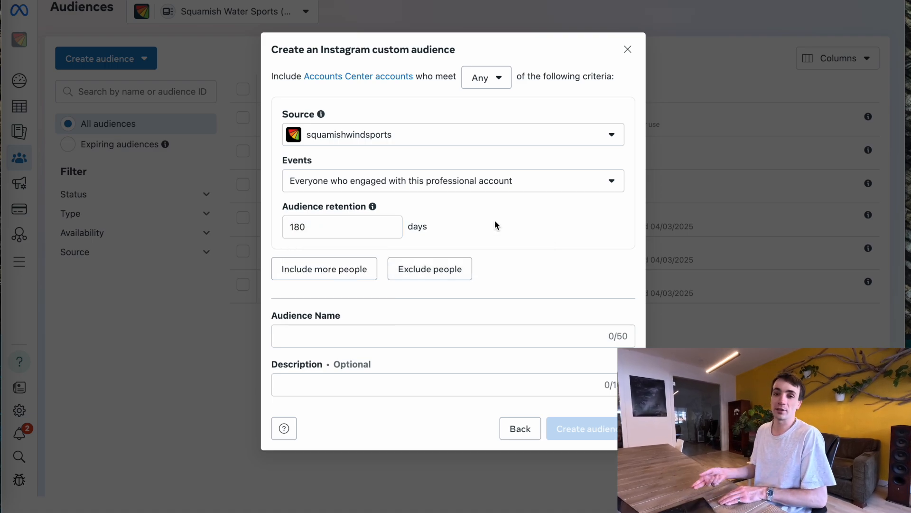
Name the Instagram custom audience IG Engagers 180 and create it.
{"action": "left_click", "coordinate": [383, 330]}
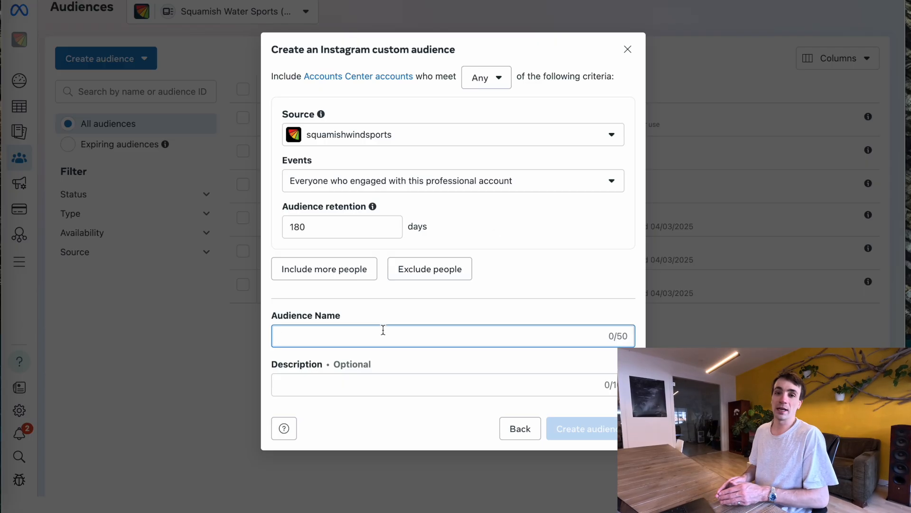
{"action": "type", "text": "IG "}
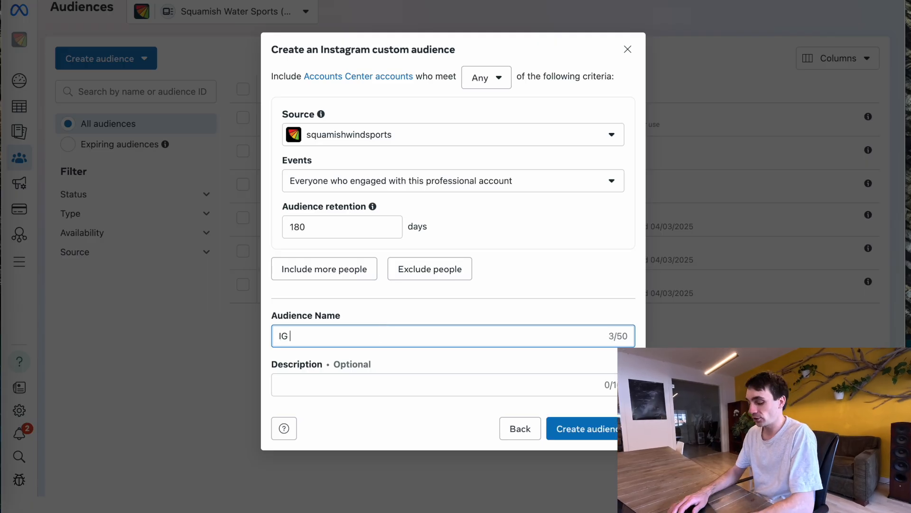
{"action": "type", "text": "Engagers 180"}
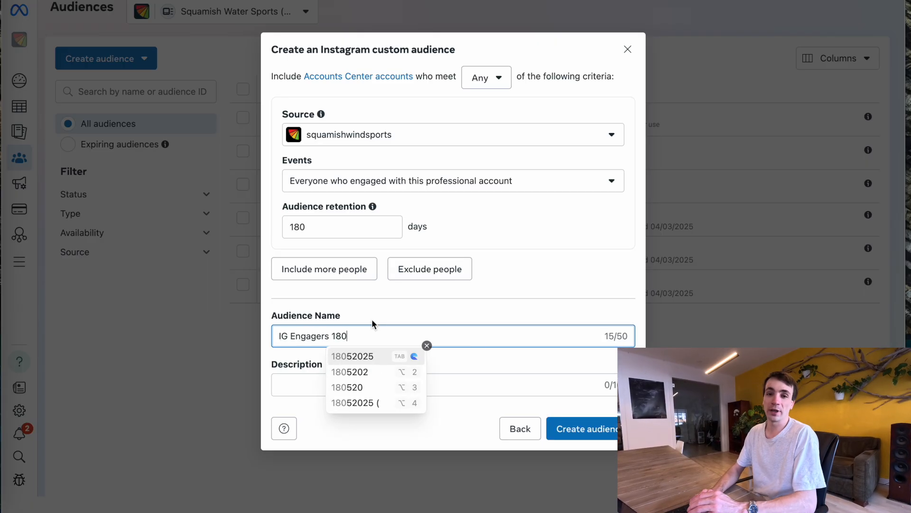
{"action": "left_click", "coordinate": [570, 428]}
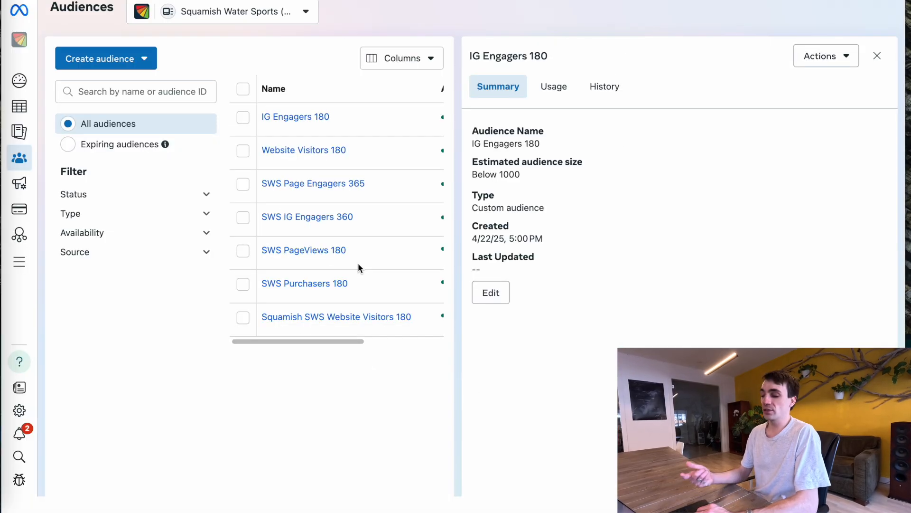
Return to the campaigns and open the Example ad set for editing at its audience controls.
{"action": "left_click", "coordinate": [20, 113]}
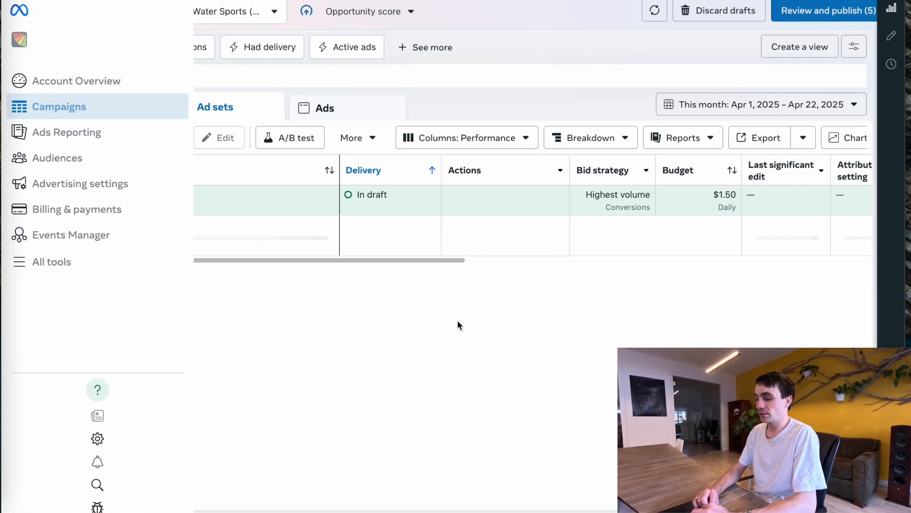
{"action": "left_click", "coordinate": [210, 208]}
{"action": "scroll", "coordinate": [526, 294], "scroll_direction": "down", "scroll_amount": 12}
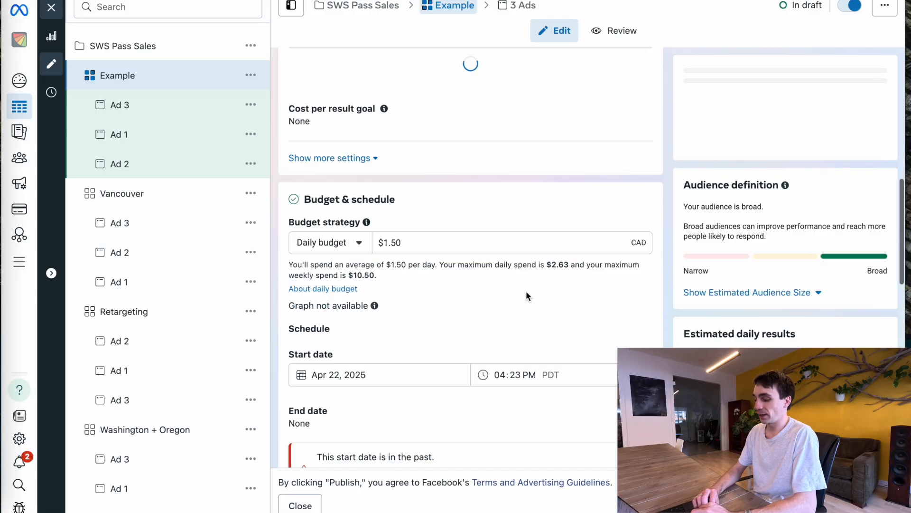
{"action": "scroll", "coordinate": [498, 239], "scroll_direction": "down", "scroll_amount": 2}
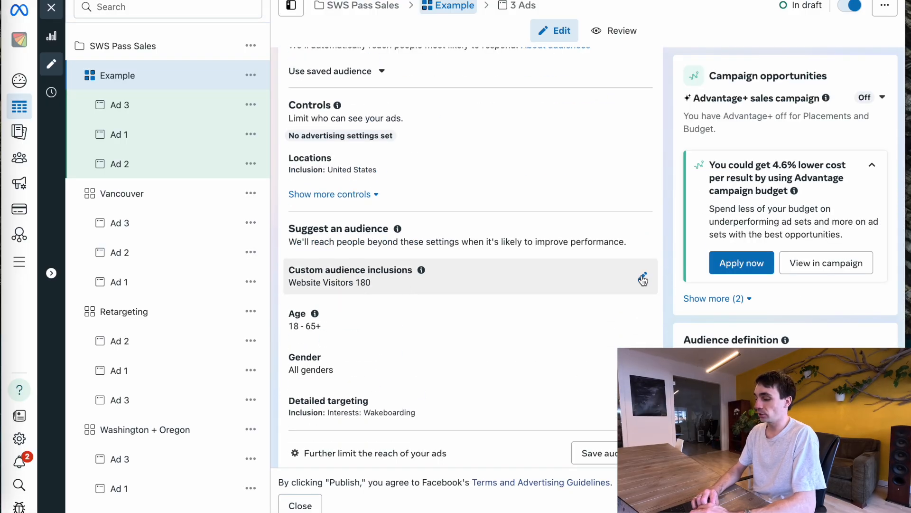
Replace Website Visitors 180 with IG Engagers 180 in the Example ad set's custom audience inclusions and clear the search text.
{"action": "left_click", "coordinate": [643, 280]}
{"action": "scroll", "coordinate": [514, 263], "scroll_direction": "down", "scroll_amount": 2}
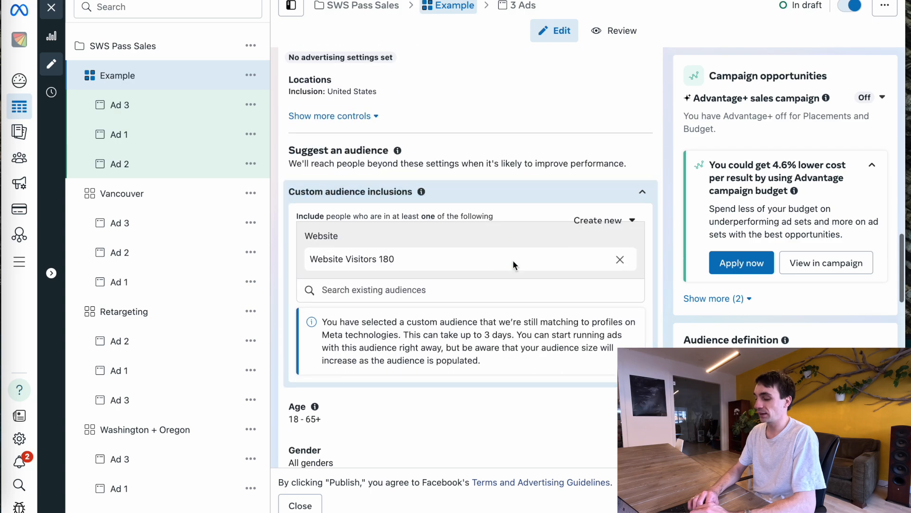
{"action": "left_click", "coordinate": [620, 262]}
{"action": "left_click", "coordinate": [372, 246]}
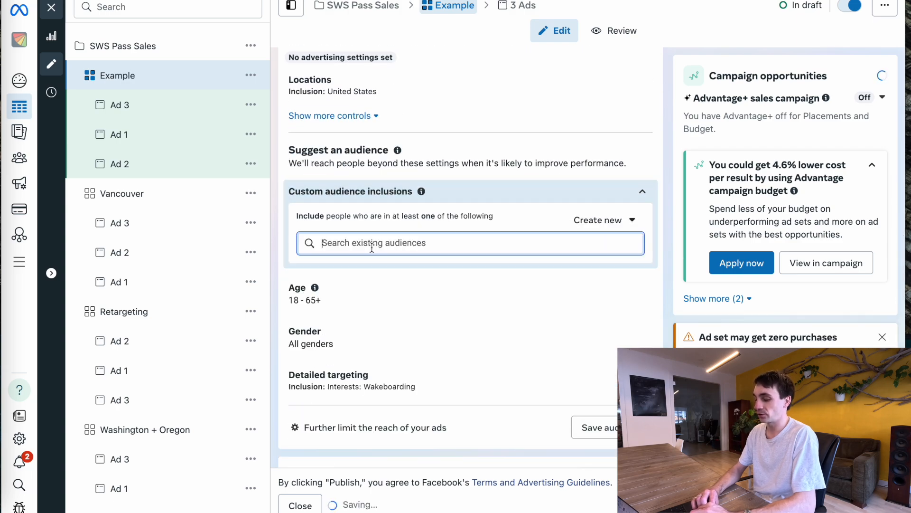
{"action": "type", "text": "ig"}
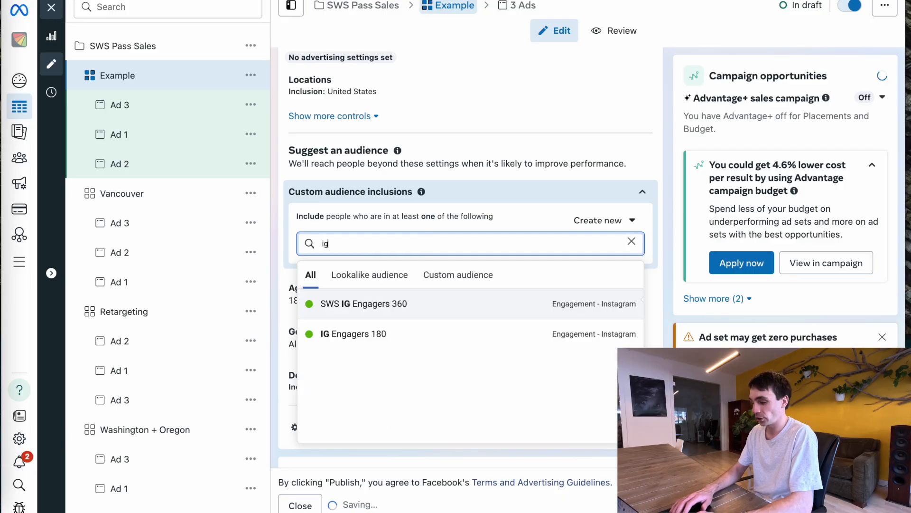
{"action": "left_click", "coordinate": [333, 335]}
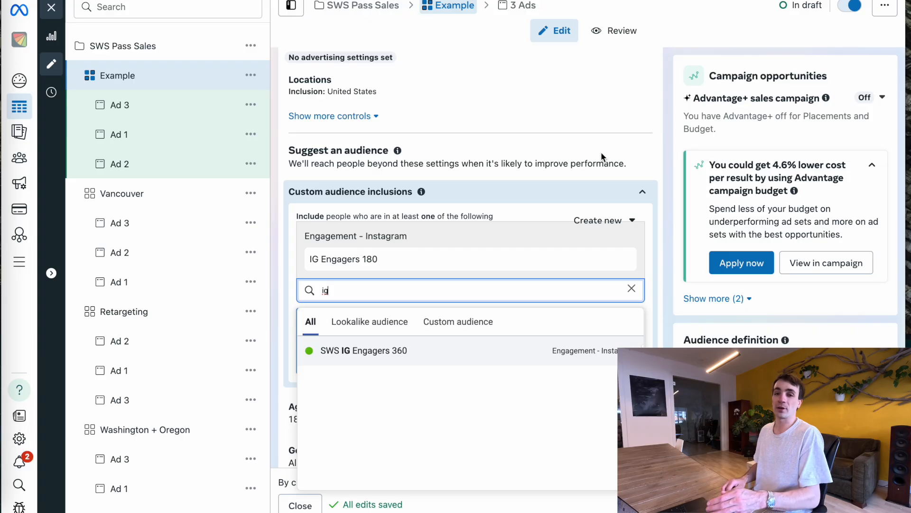
{"action": "key", "text": "BackSpace"}
{"action": "key", "text": "BackSpace"}
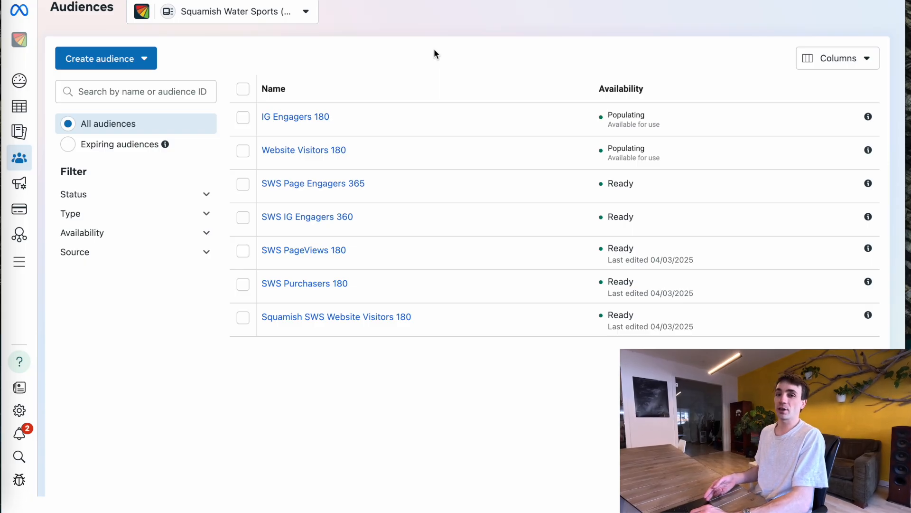
Start a new lookalike audience from the Audiences page with SWS Purchasers 180 as its source.
{"action": "mouse_move", "coordinate": [303, 154]}
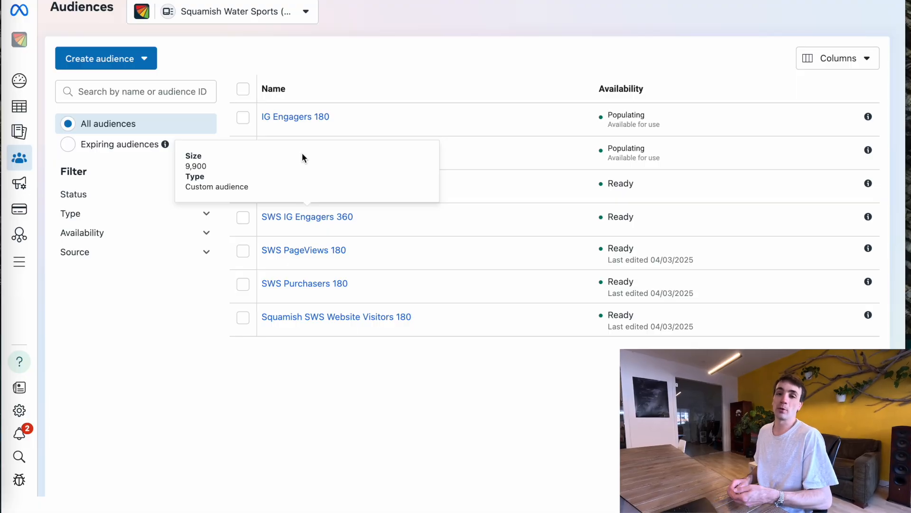
{"action": "mouse_move", "coordinate": [304, 281]}
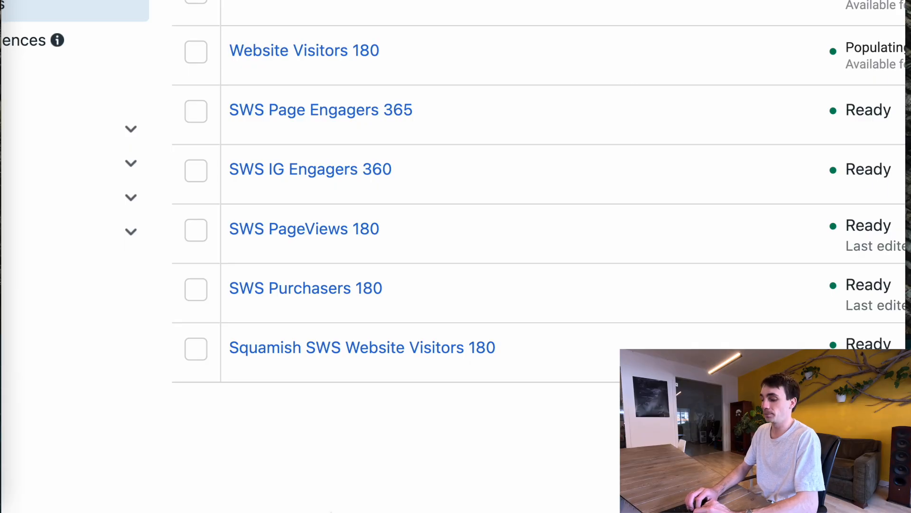
{"action": "left_click", "coordinate": [143, 58]}
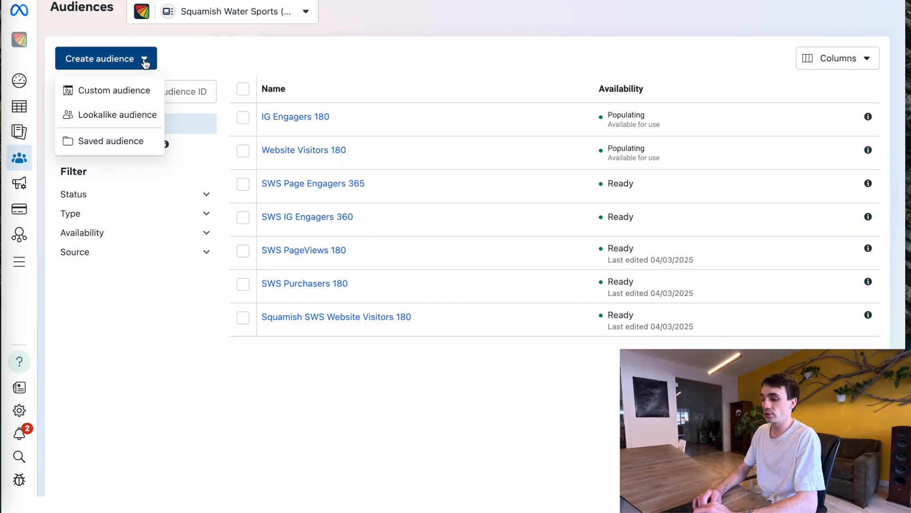
{"action": "left_click", "coordinate": [120, 115]}
{"action": "left_click", "coordinate": [298, 113]}
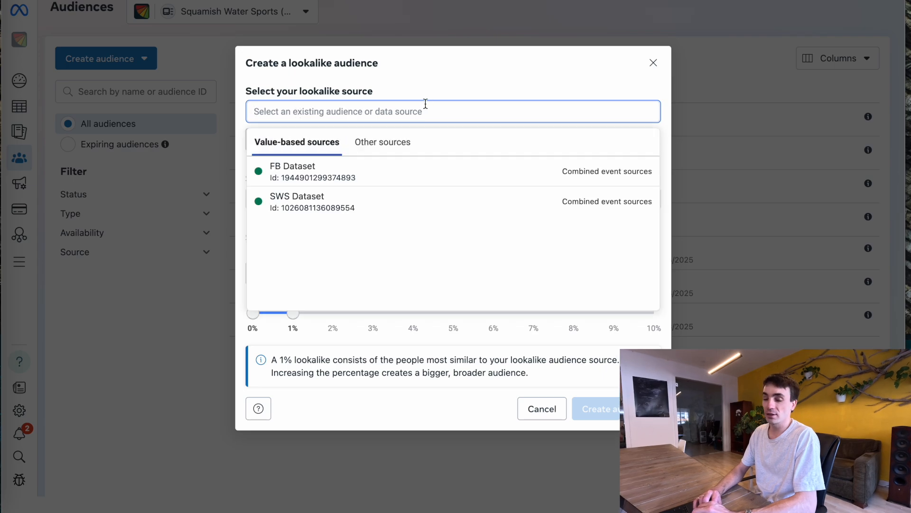
{"action": "left_click", "coordinate": [386, 142]}
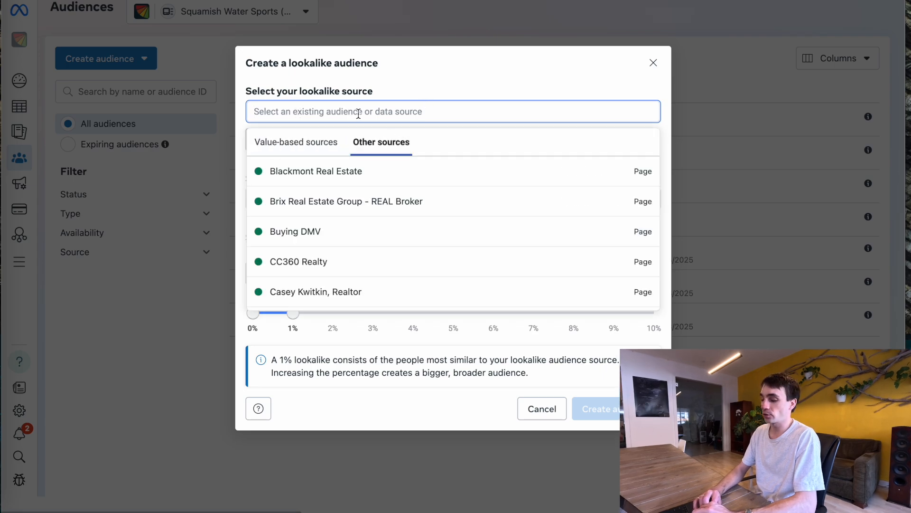
{"action": "type", "text": "purchase"}
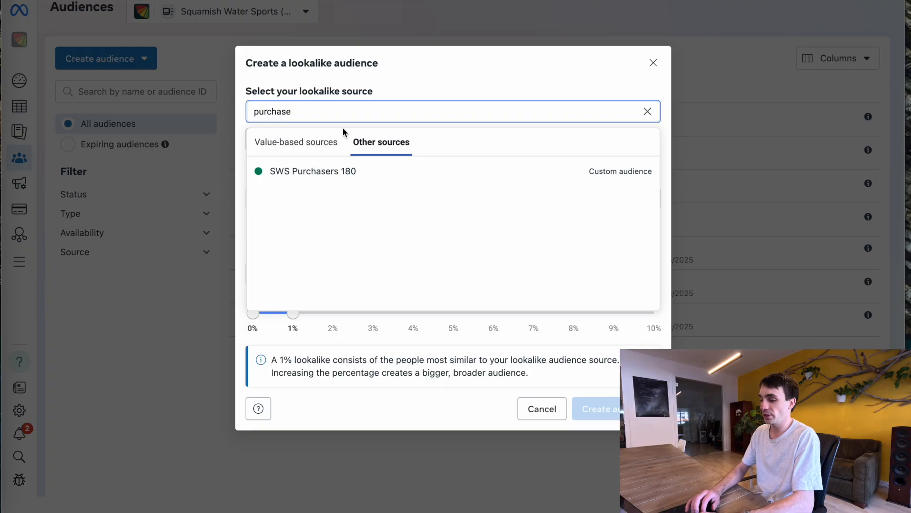
{"action": "left_click", "coordinate": [291, 173]}
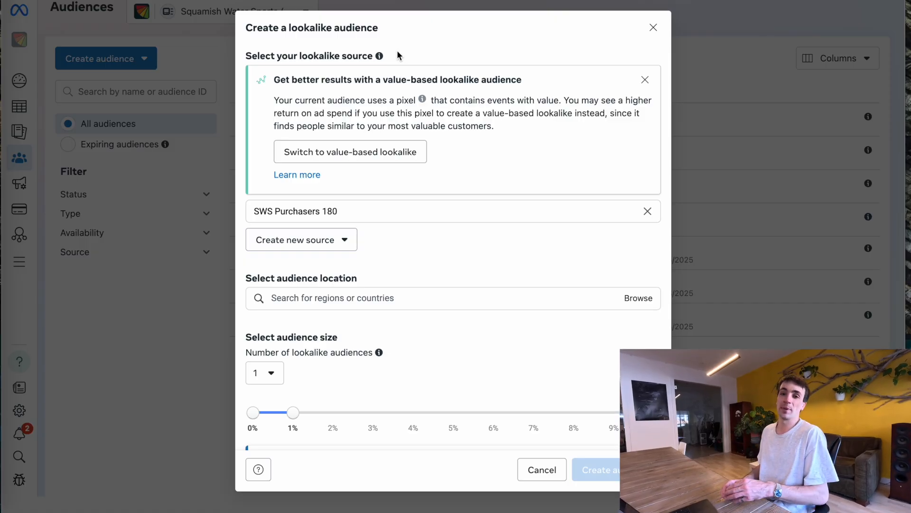
Set the lookalike audience's location to Canada and the United States.
{"action": "scroll", "coordinate": [413, 232], "scroll_direction": "down", "scroll_amount": 1}
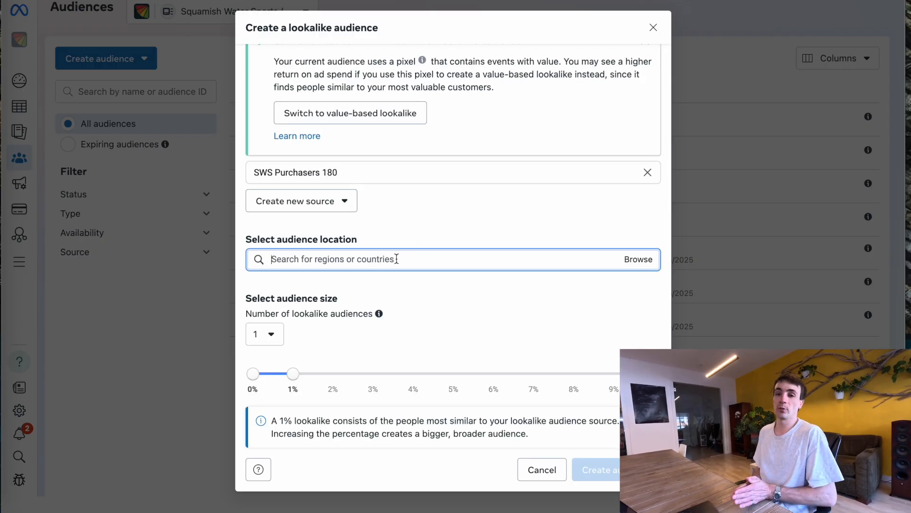
{"action": "type", "text": "canada"}
{"action": "key", "text": "Return"}
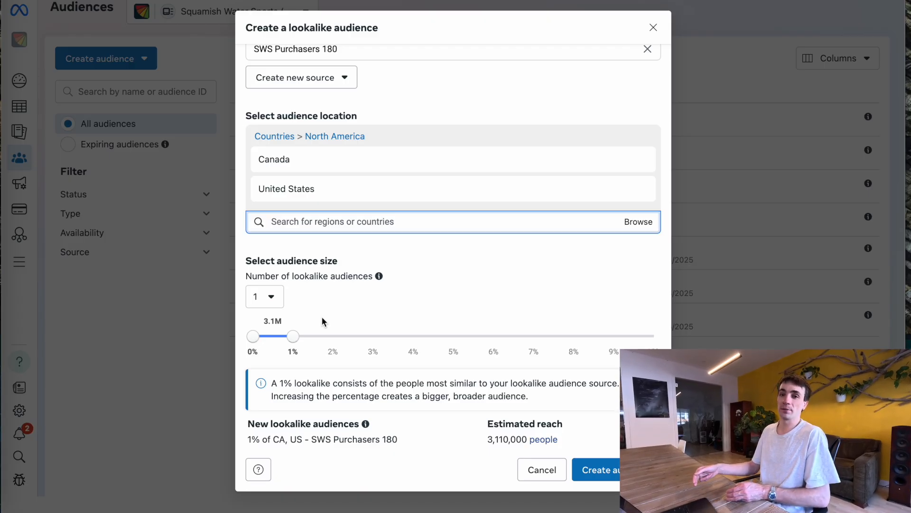
Try lookalike audience size ranges of 0% to 10%, 0% to 1%, and 2% to 7%.
{"action": "left_click_drag", "start_coordinate": [293, 336], "coordinate": [654, 336]}
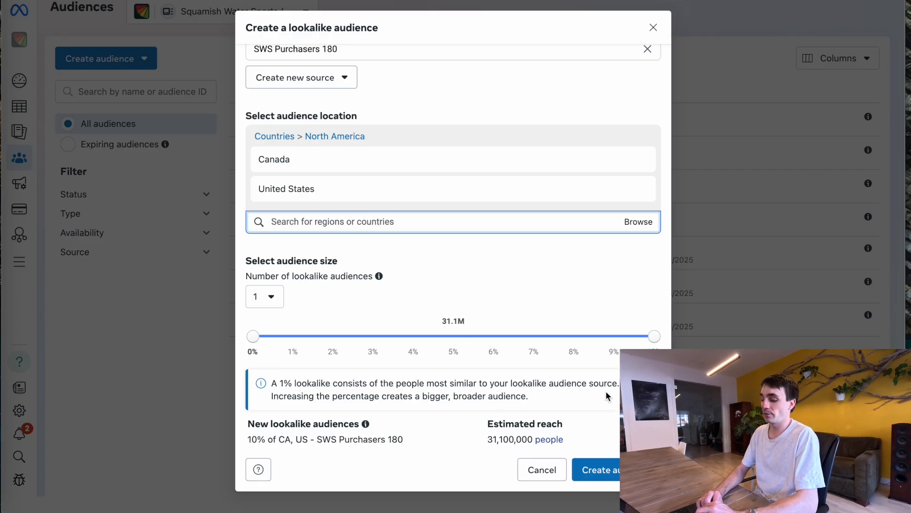
{"action": "left_click_drag", "start_coordinate": [651, 337], "coordinate": [293, 337]}
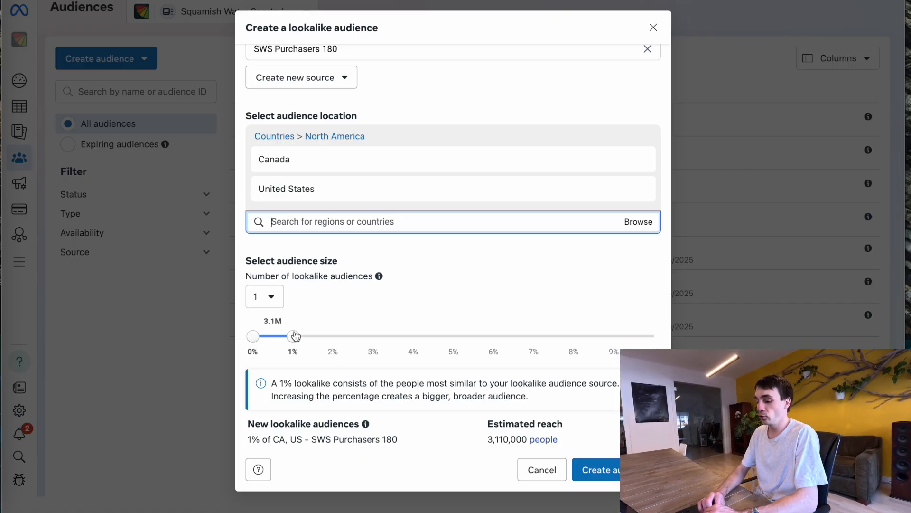
{"action": "left_click_drag", "start_coordinate": [293, 336], "coordinate": [533, 336]}
{"action": "left_click_drag", "start_coordinate": [258, 341], "coordinate": [331, 343]}
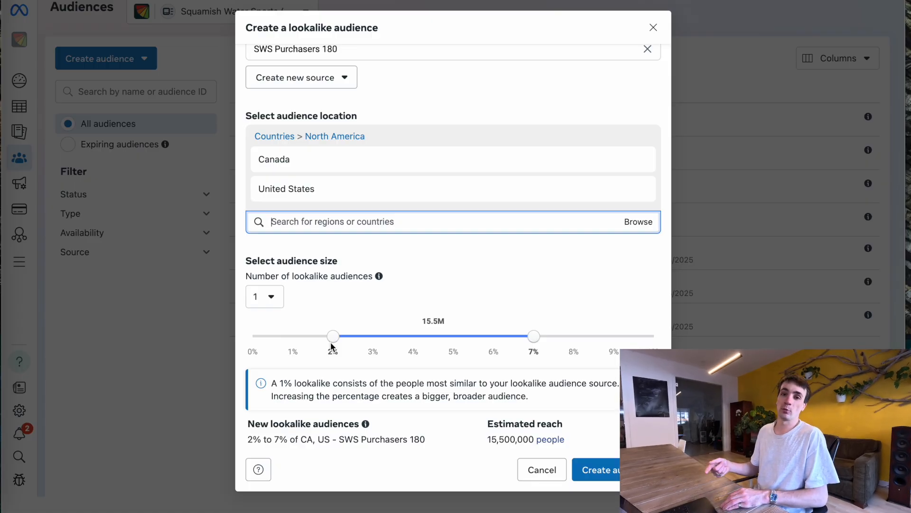
Split the lookalike into two audiences covering 0% to 1% and 1% to 10%.
{"action": "left_click", "coordinate": [265, 301]}
{"action": "left_click", "coordinate": [268, 355]}
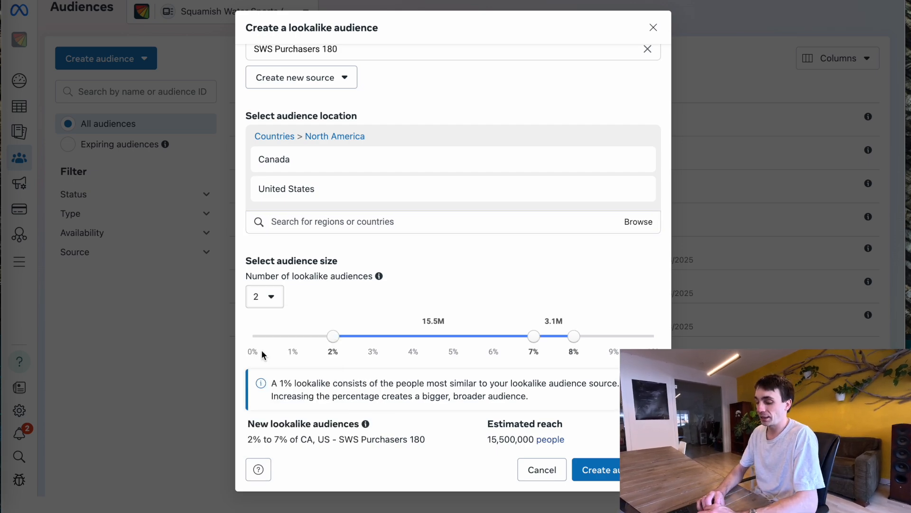
{"action": "left_click_drag", "start_coordinate": [331, 341], "coordinate": [253, 337]}
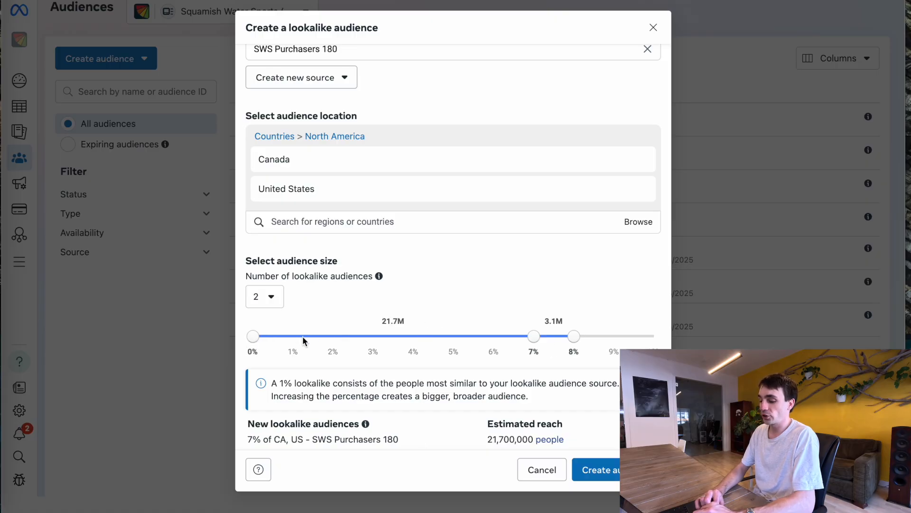
{"action": "left_click_drag", "start_coordinate": [529, 343], "coordinate": [298, 342]}
{"action": "left_click_drag", "start_coordinate": [575, 338], "coordinate": [644, 339]}
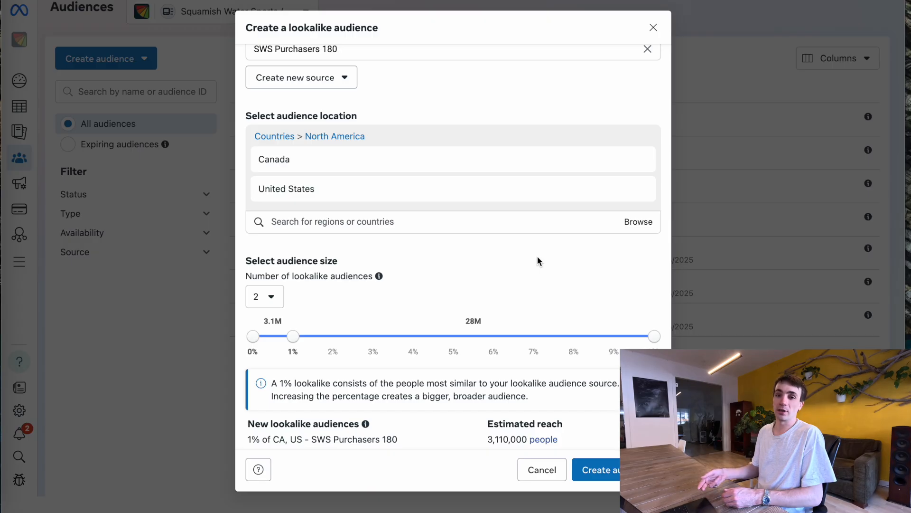
Set the number of lookalike audiences to 1 and extend its size range to 0% to 10%.
{"action": "left_click", "coordinate": [265, 297]}
{"action": "left_click", "coordinate": [267, 327]}
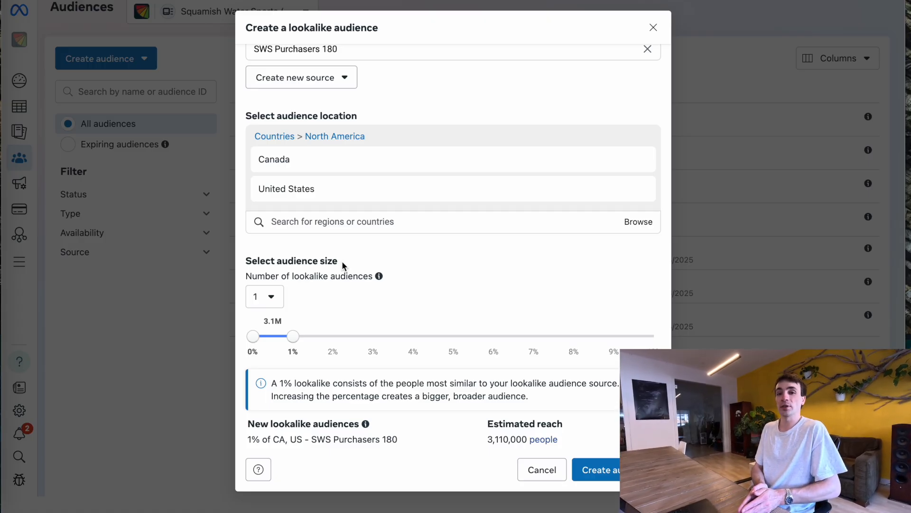
{"action": "left_click_drag", "start_coordinate": [294, 337], "coordinate": [654, 336]}
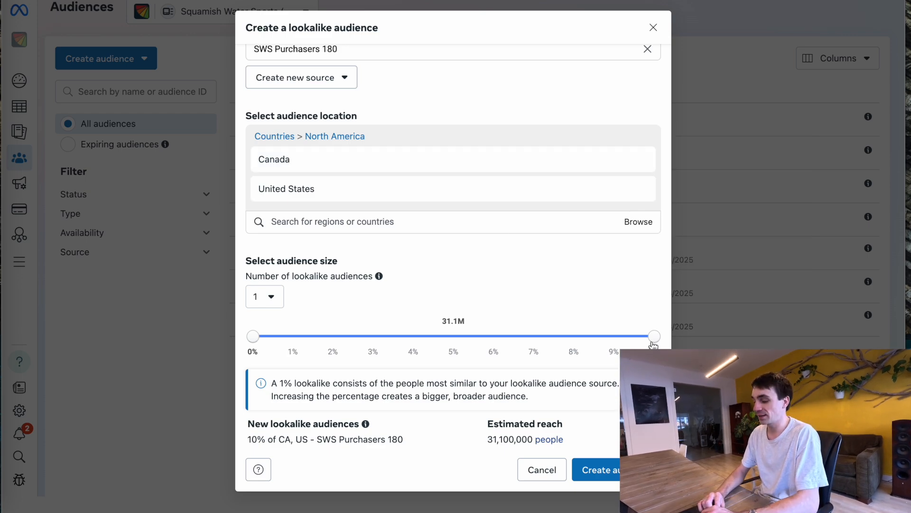
Set the lookalike audience size to 0% to 1% and create the audience from SWS Purchasers 180.
{"action": "left_click_drag", "start_coordinate": [653, 338], "coordinate": [293, 336]}
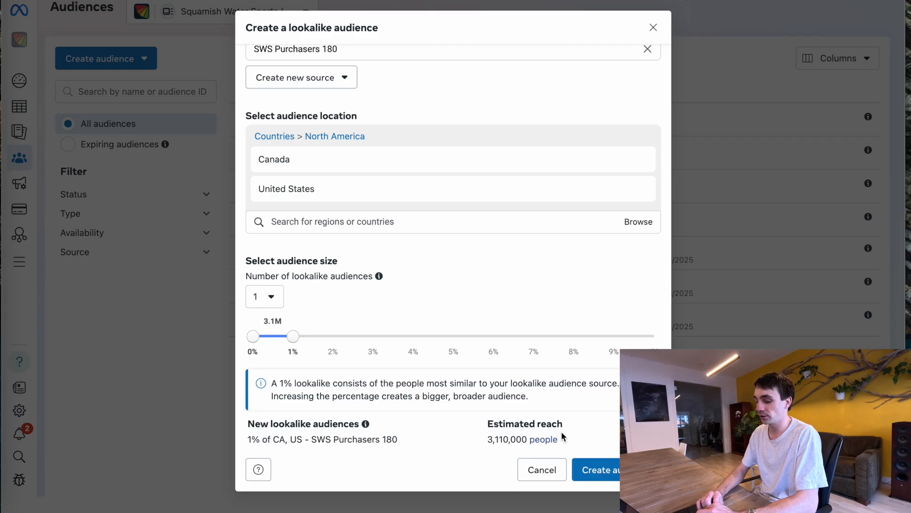
{"action": "left_click", "coordinate": [615, 477]}
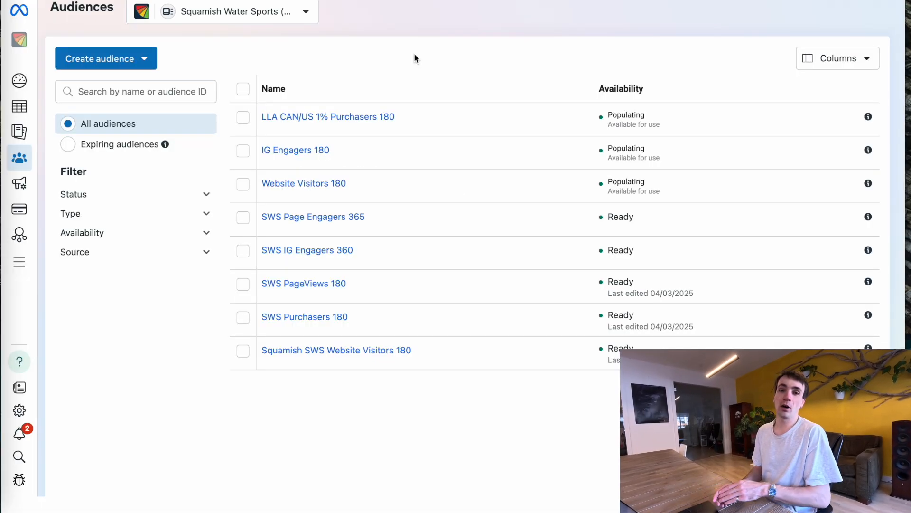
{"action": "mouse_move", "coordinate": [314, 116]}
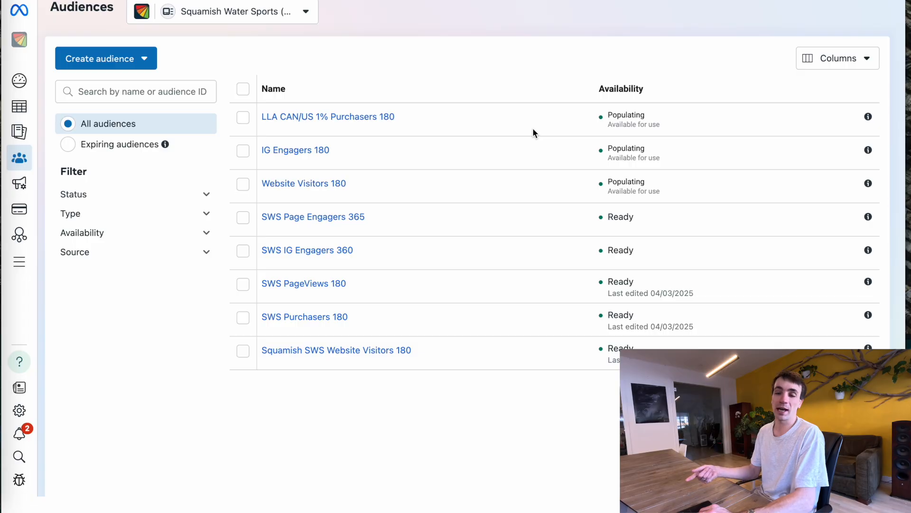
Open the Example ad set for editing and remove IG Engagers 180 from its custom audience inclusions.
{"action": "left_click", "coordinate": [28, 116]}
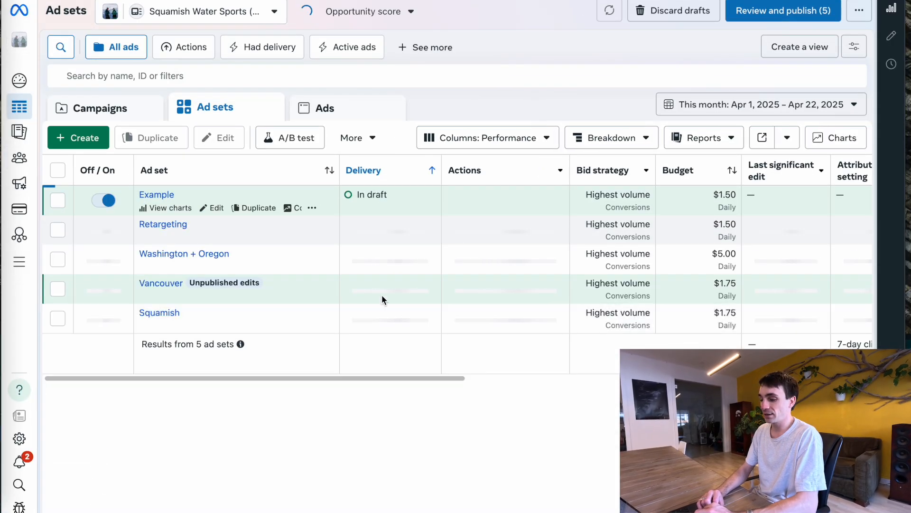
{"action": "left_click", "coordinate": [213, 208]}
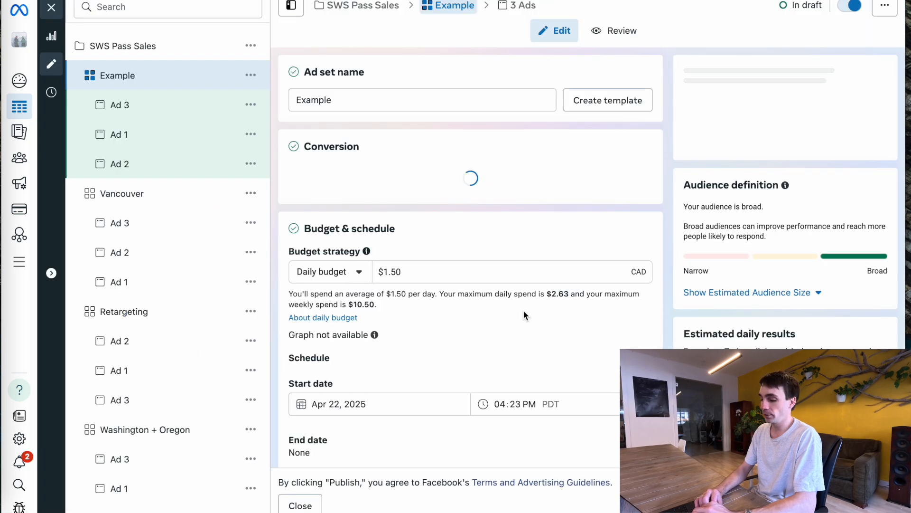
{"action": "scroll", "coordinate": [523, 311], "scroll_direction": "down", "scroll_amount": 10}
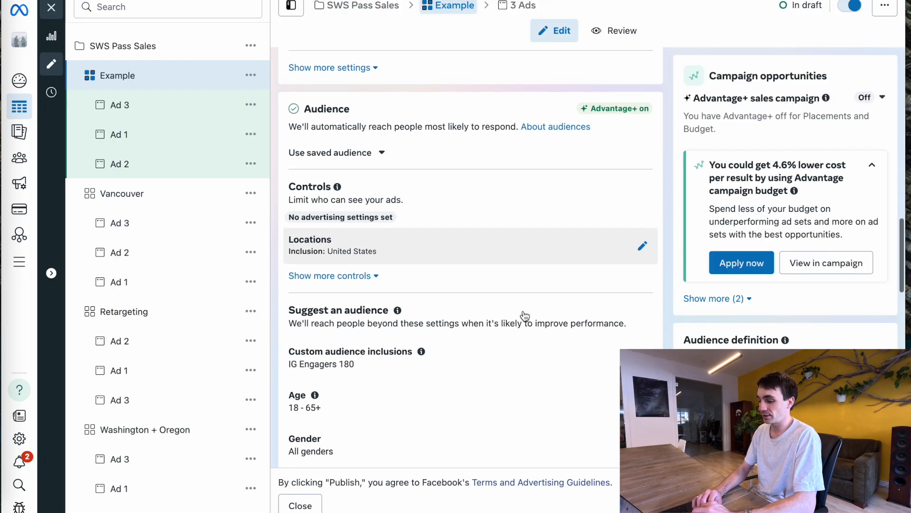
{"action": "scroll", "coordinate": [474, 242], "scroll_direction": "down", "scroll_amount": 2}
{"action": "left_click", "coordinate": [642, 298]}
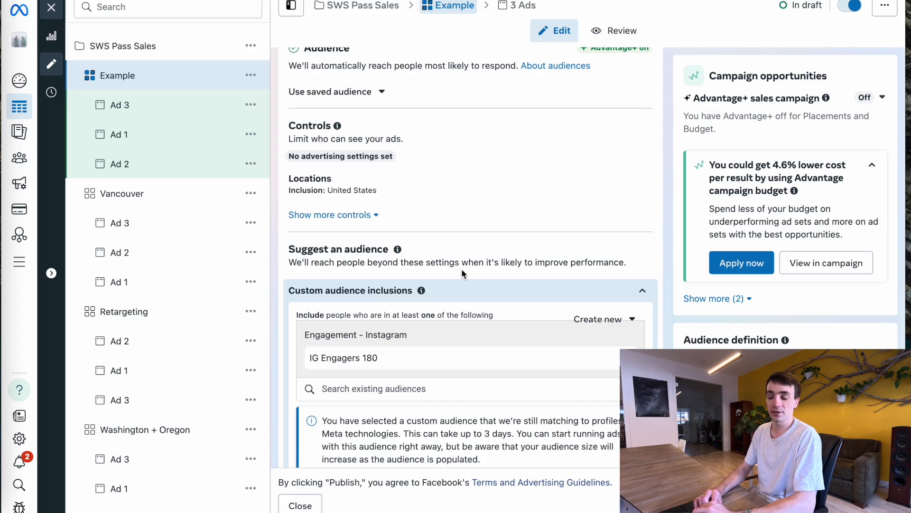
{"action": "scroll", "coordinate": [481, 325], "scroll_direction": "down", "scroll_amount": 2}
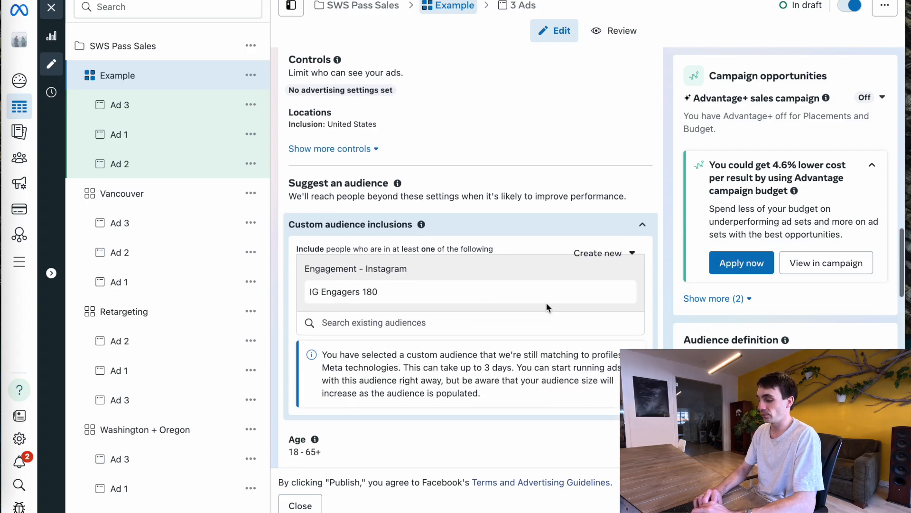
{"action": "left_click", "coordinate": [619, 293]}
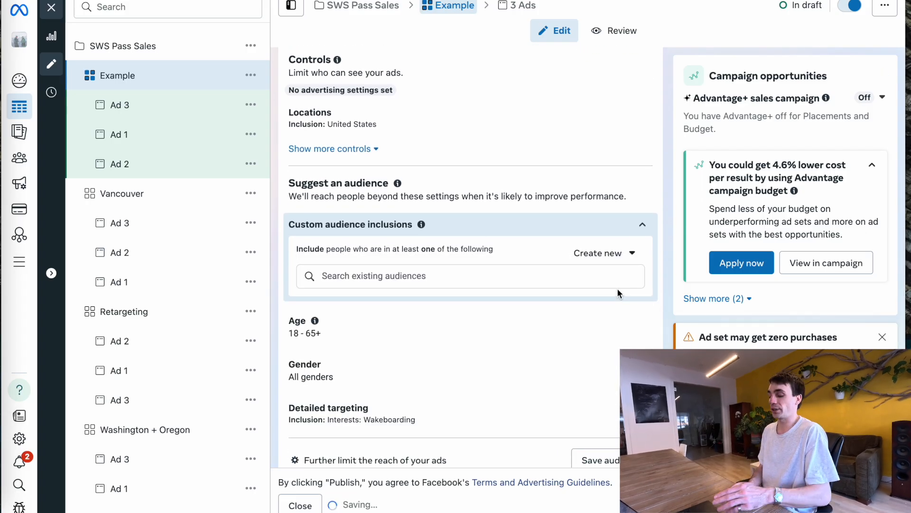
Search existing audiences for "lla" and include LLA CAN/US 1% Purchasers 180 in the Example ad set's custom audiences.
{"action": "left_click", "coordinate": [536, 280]}
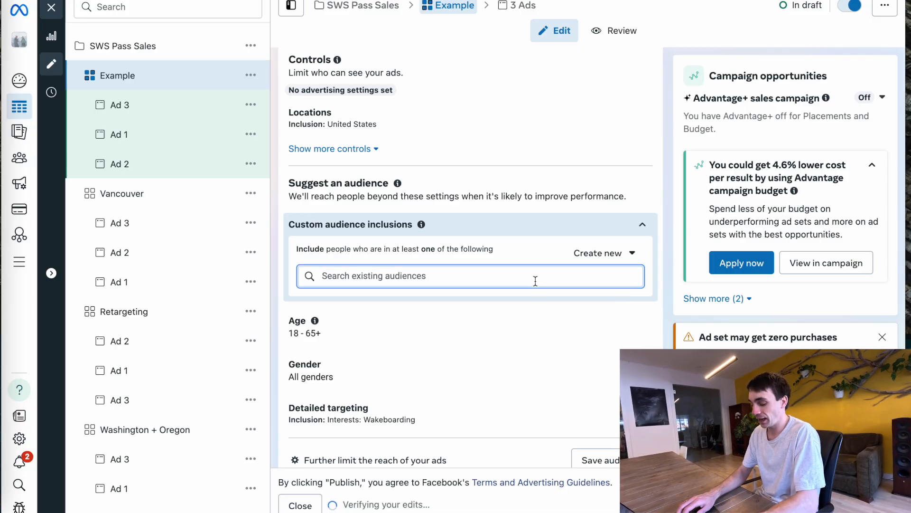
{"action": "type", "text": "lla"}
{"action": "left_click", "coordinate": [380, 337]}
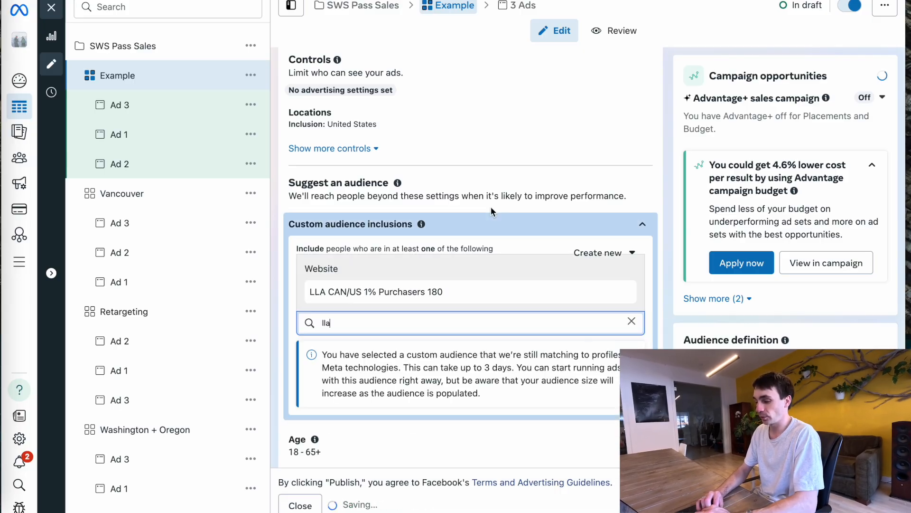